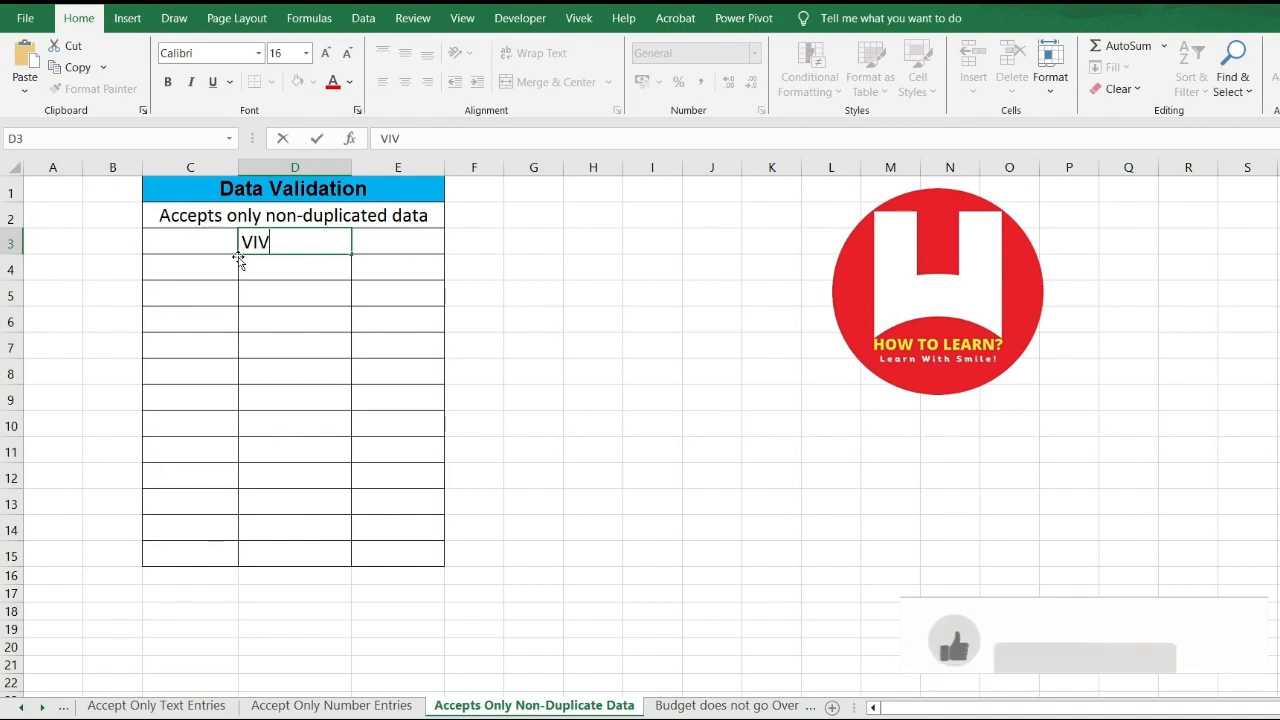
- Complete the person's name in D3 and enter the same name in E11
text(EK)
key(Return)
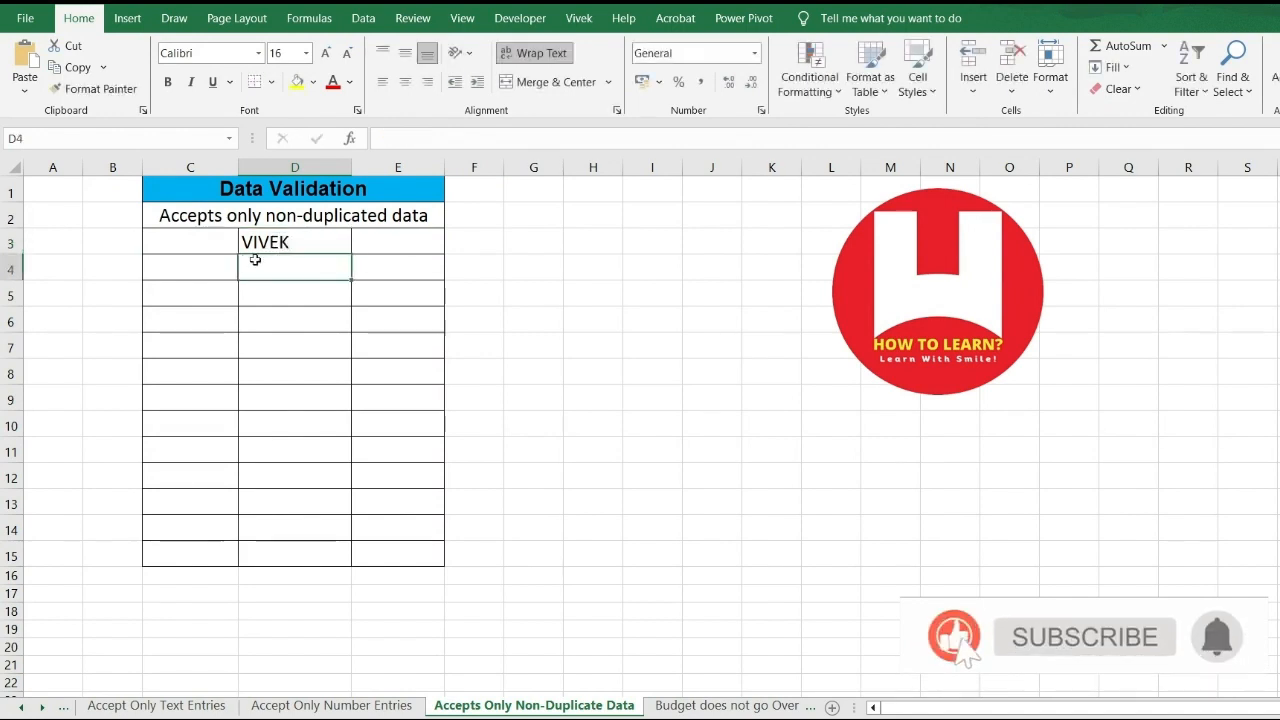
click(398, 443)
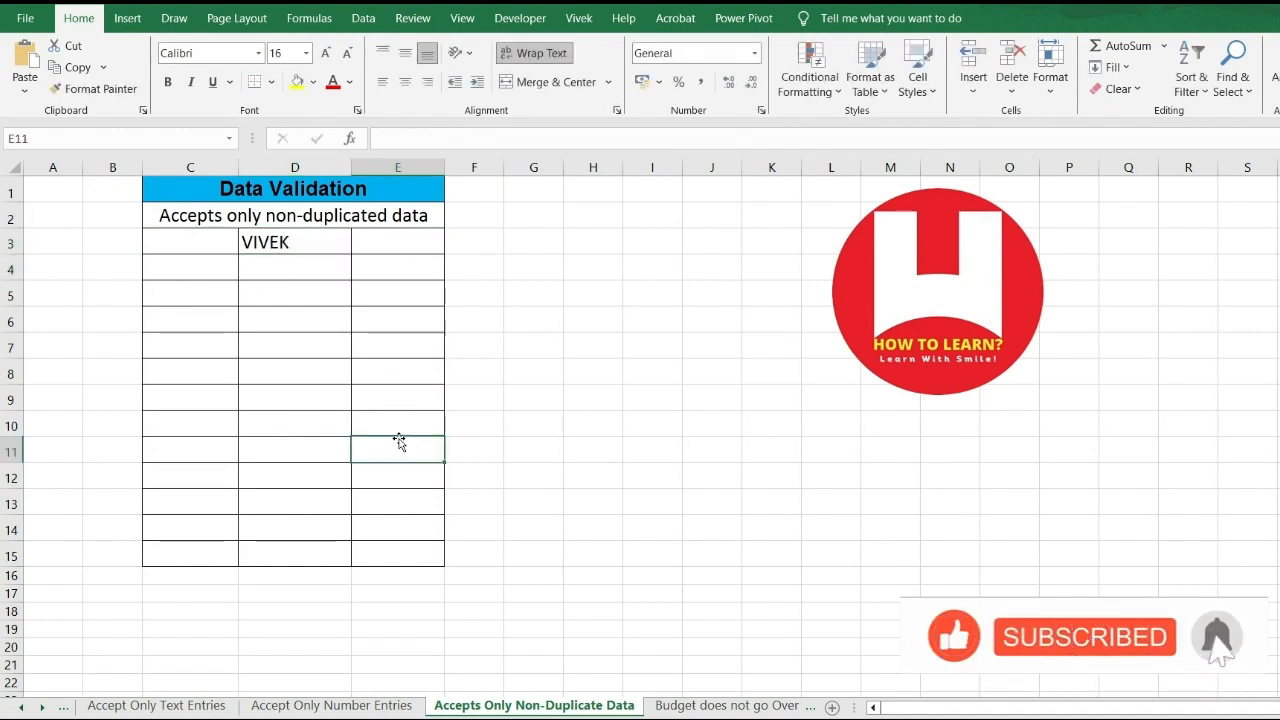
text(VIVEK)
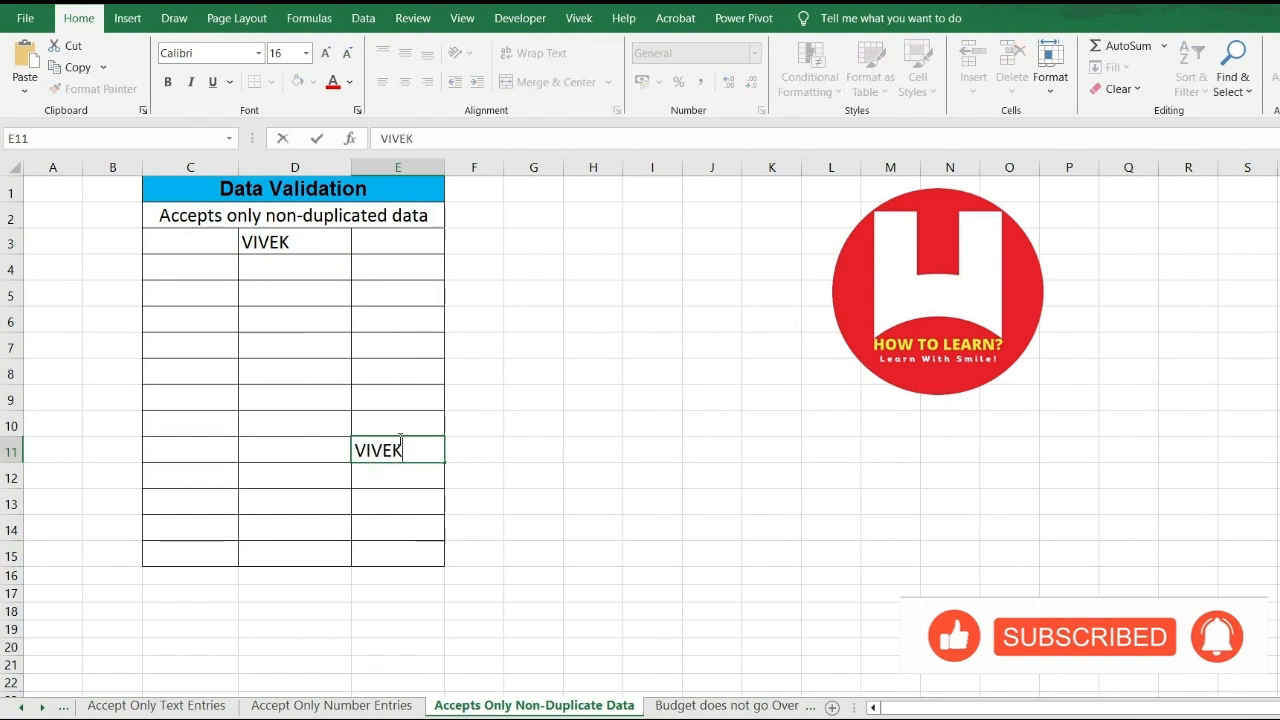
key(Return)
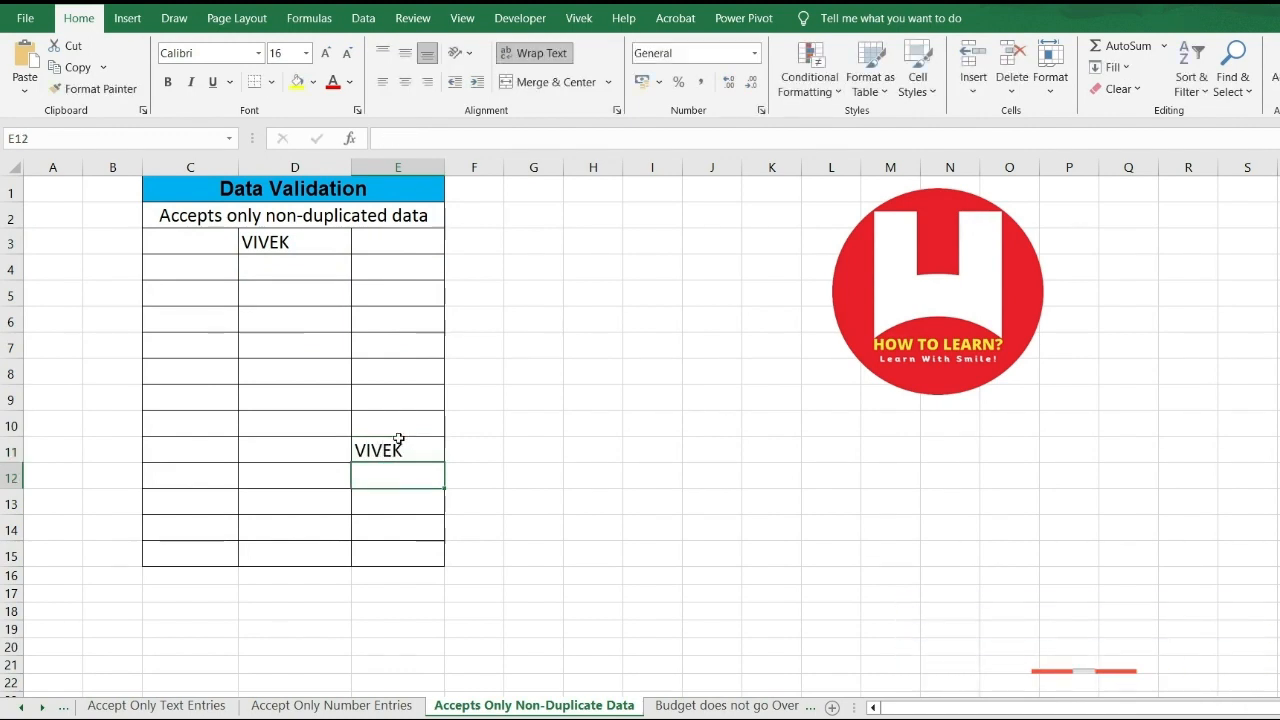
- Enter the number 12 in both C6 and D10
click(210, 318)
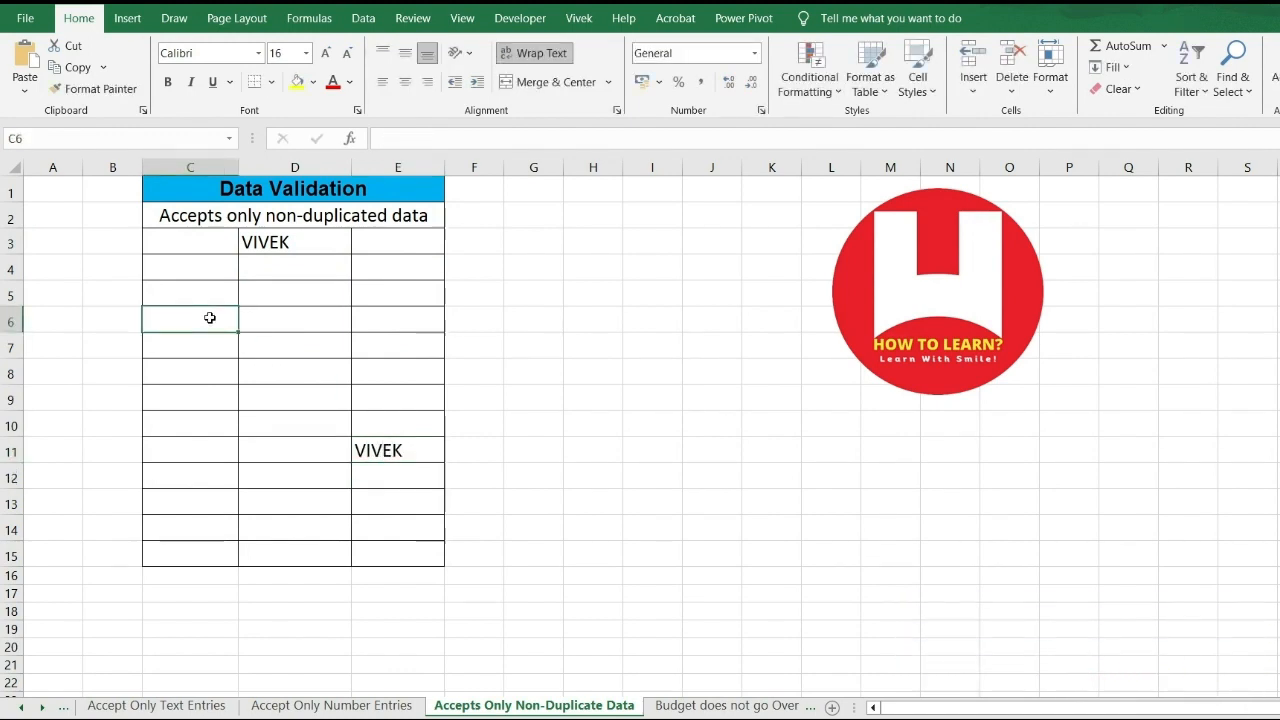
text(12)
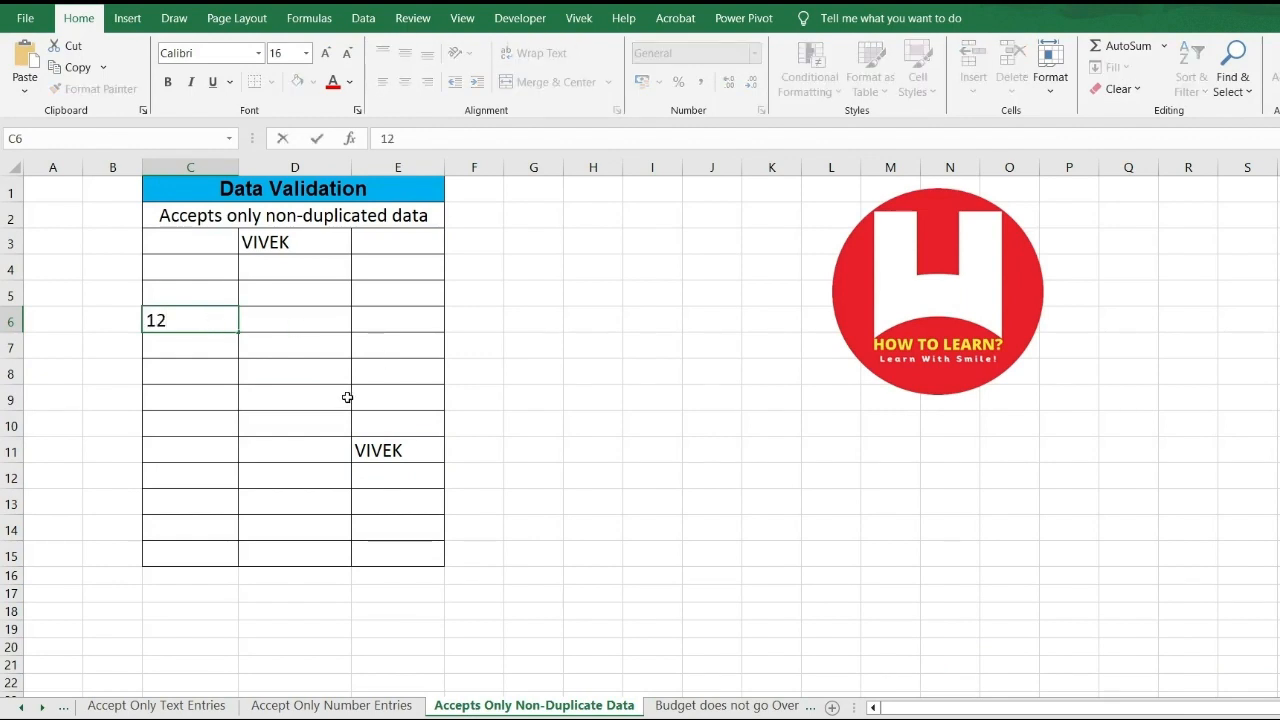
click(276, 424)
text(12)
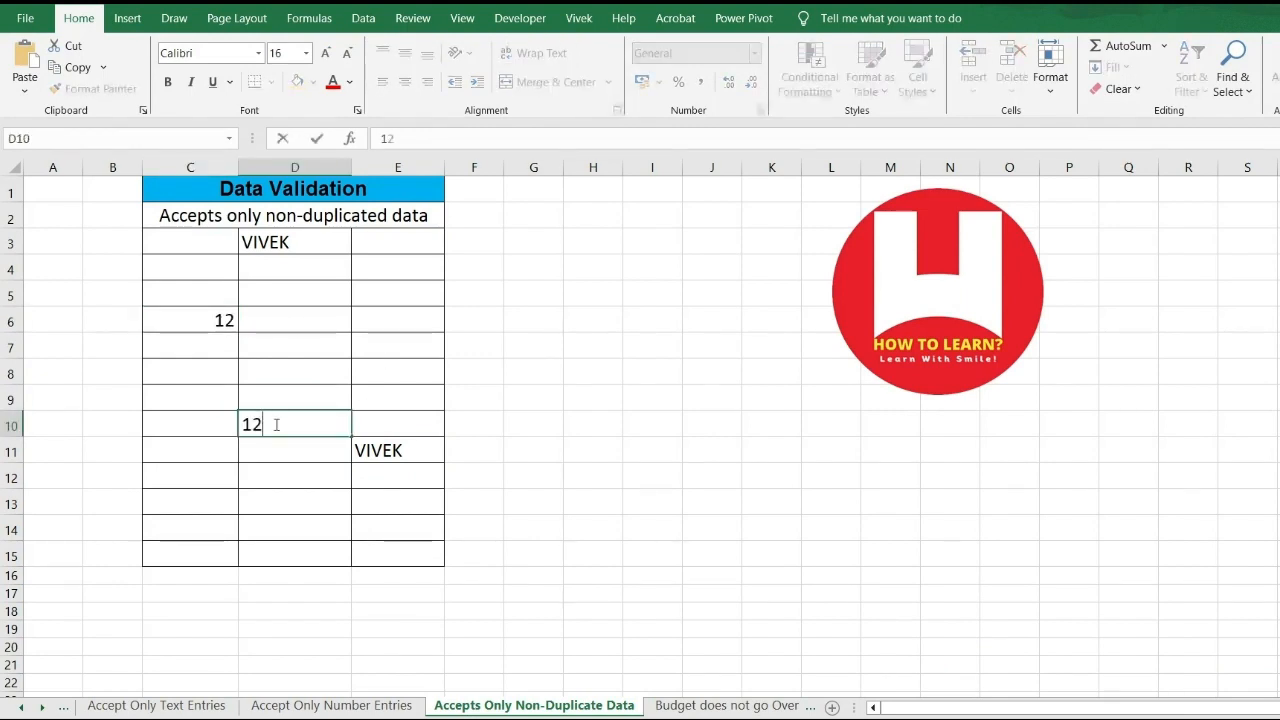
key(Return)
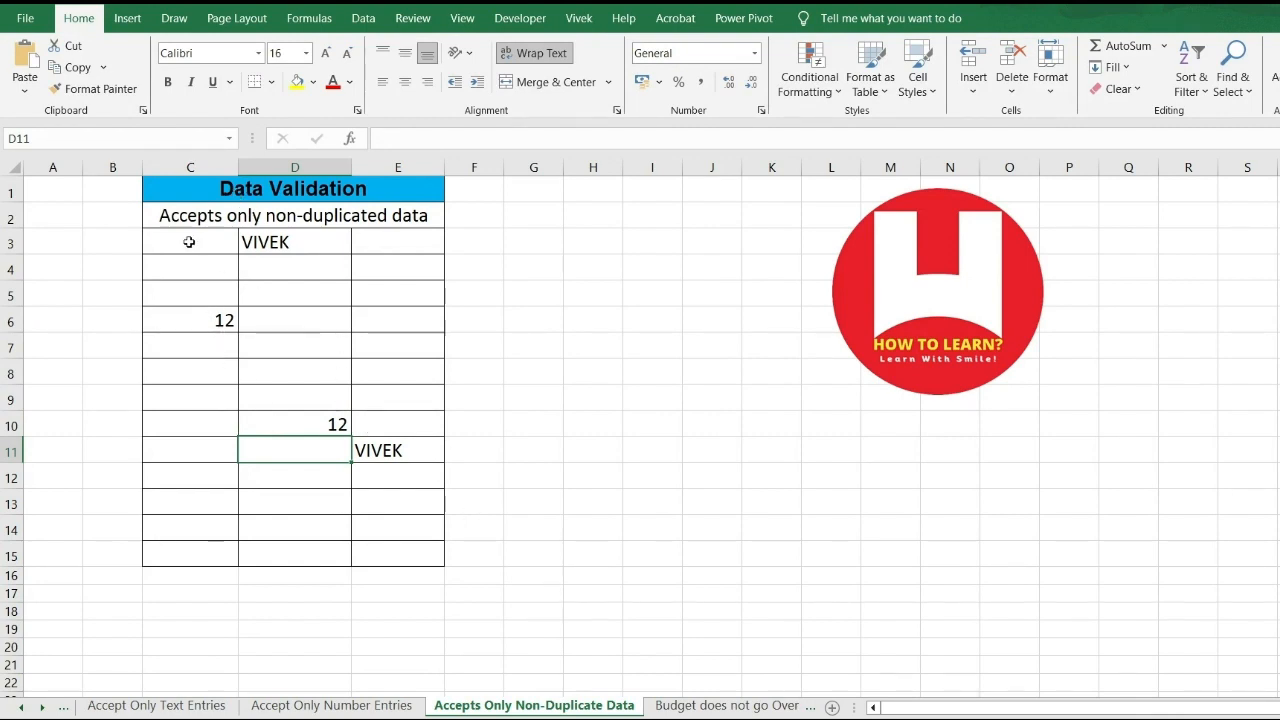
- Clear all sample entries from the range C3:E15
drag(178, 242, 398, 568)
key(Delete)
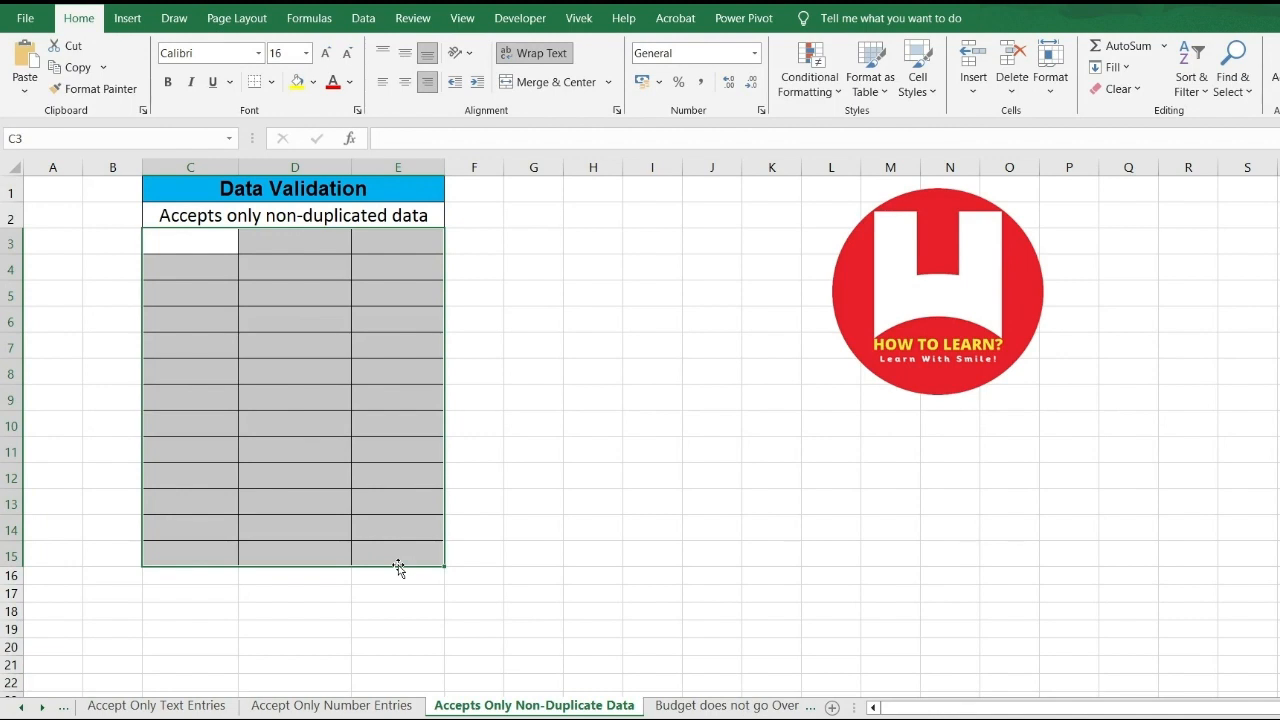
click(180, 240)
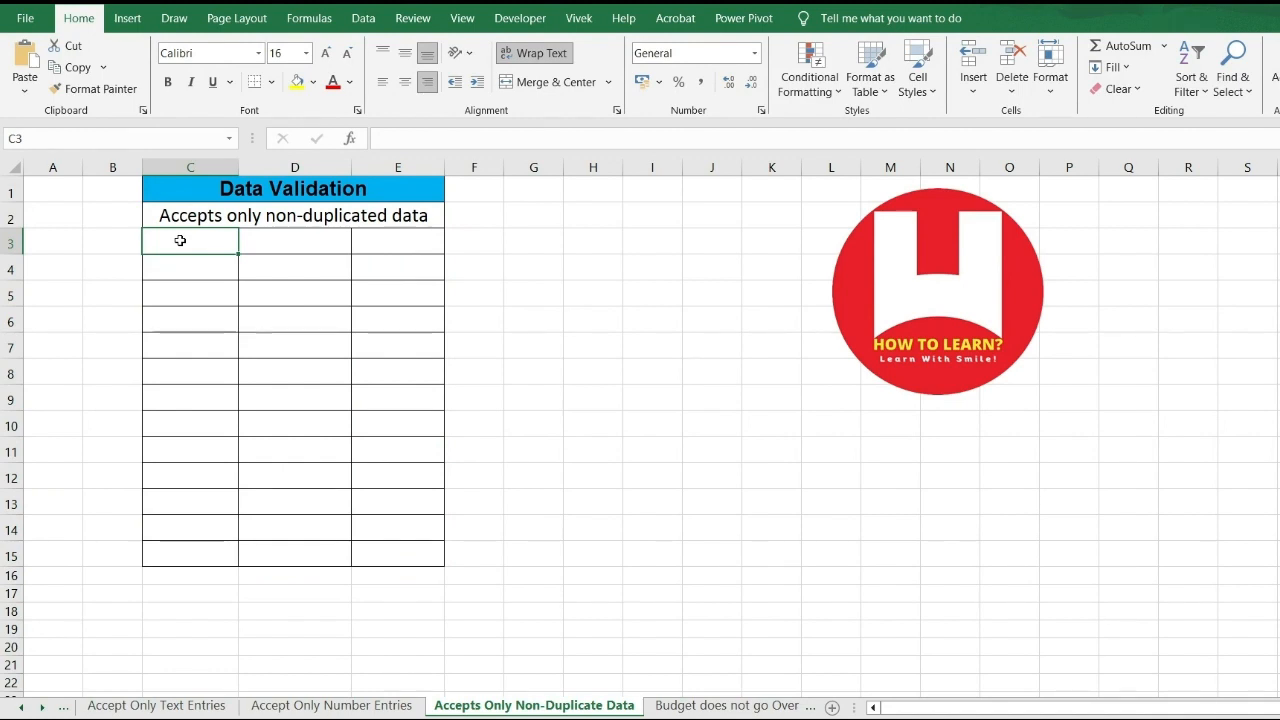
- Open data validation for the range C3:E15 and set the allowed criteria to Custom
drag(190, 243, 414, 548)
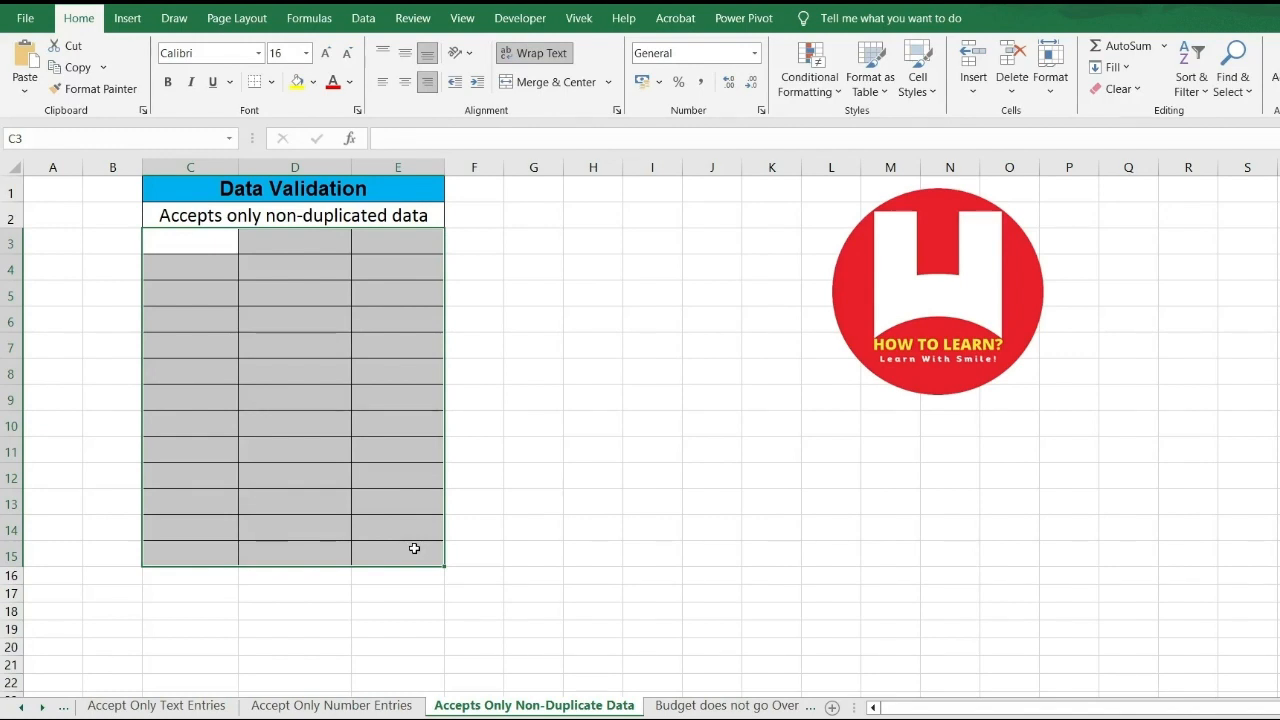
key(alt+d)
key(l)
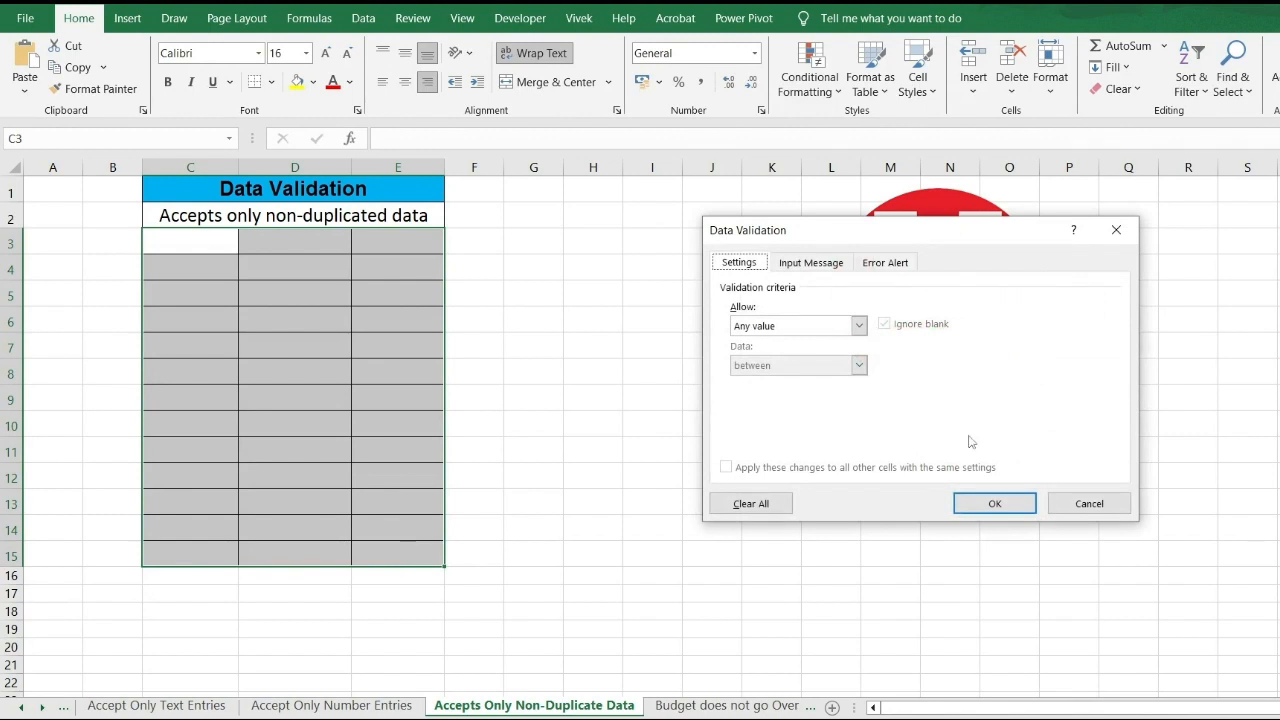
click(858, 325)
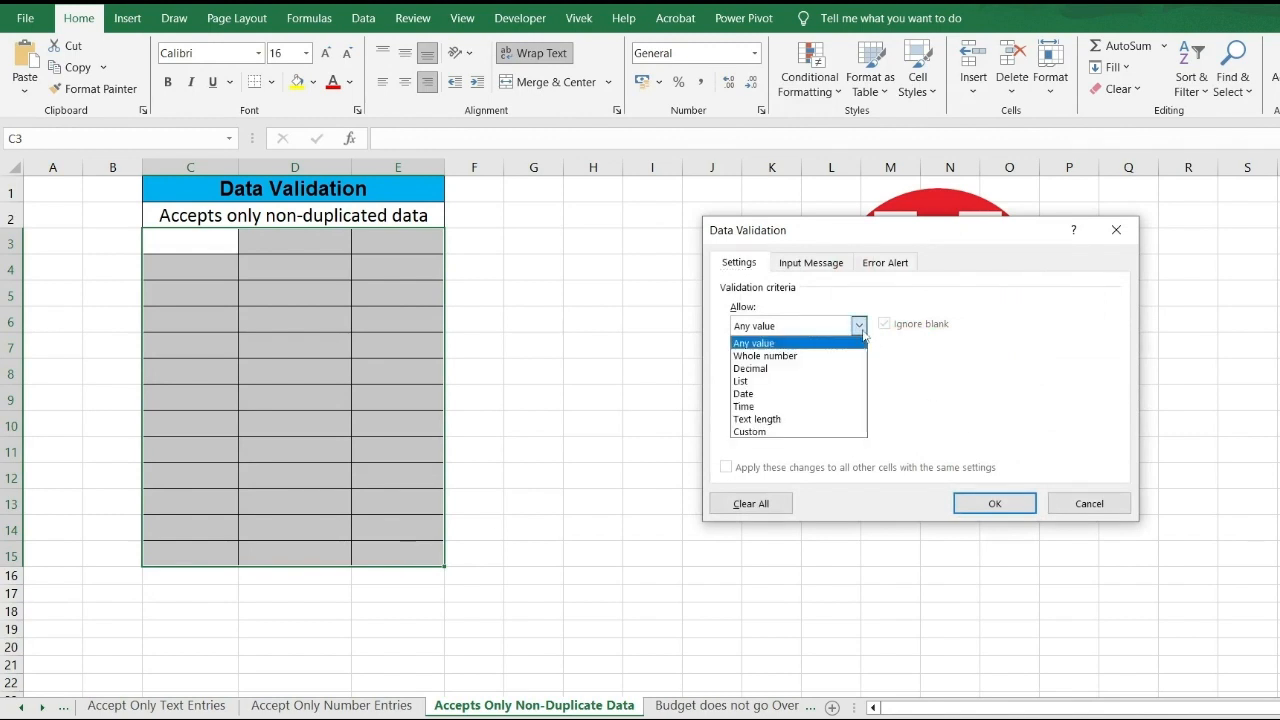
click(785, 433)
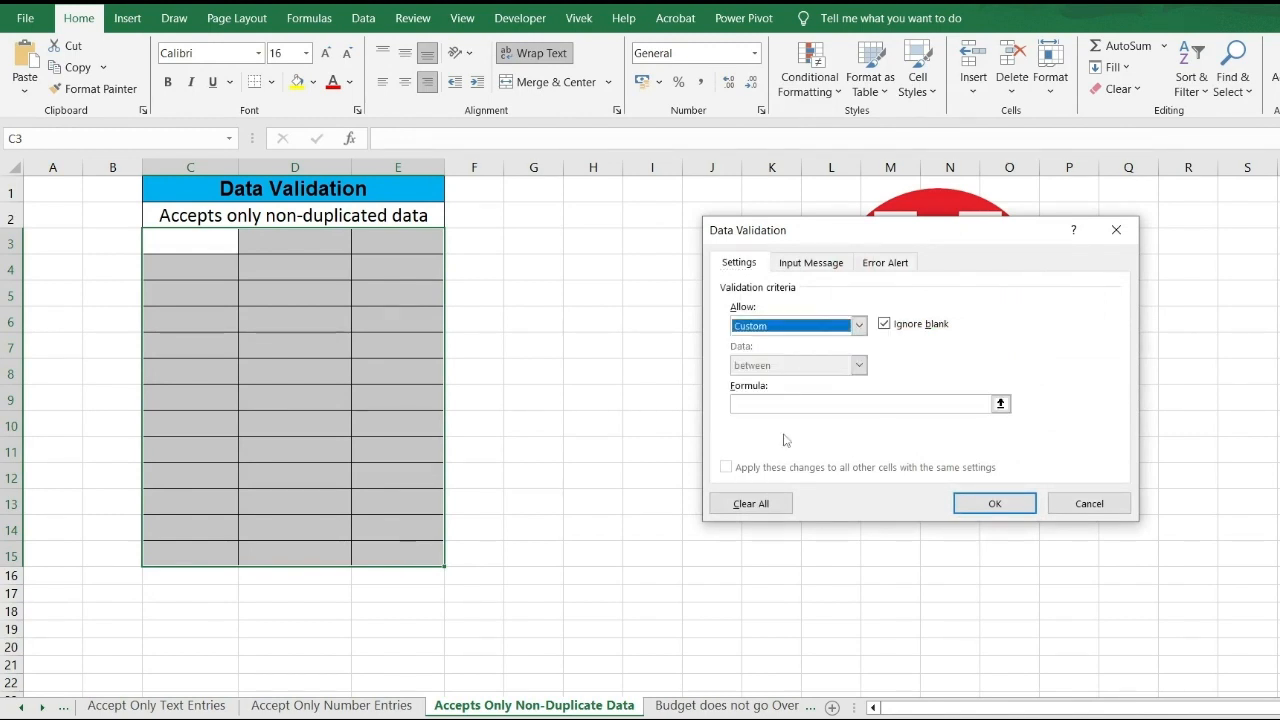
- Enter the validation formula =COUNTIF($C$3:$E$15,C3)=1 and apply the rule to the range
click(761, 404)
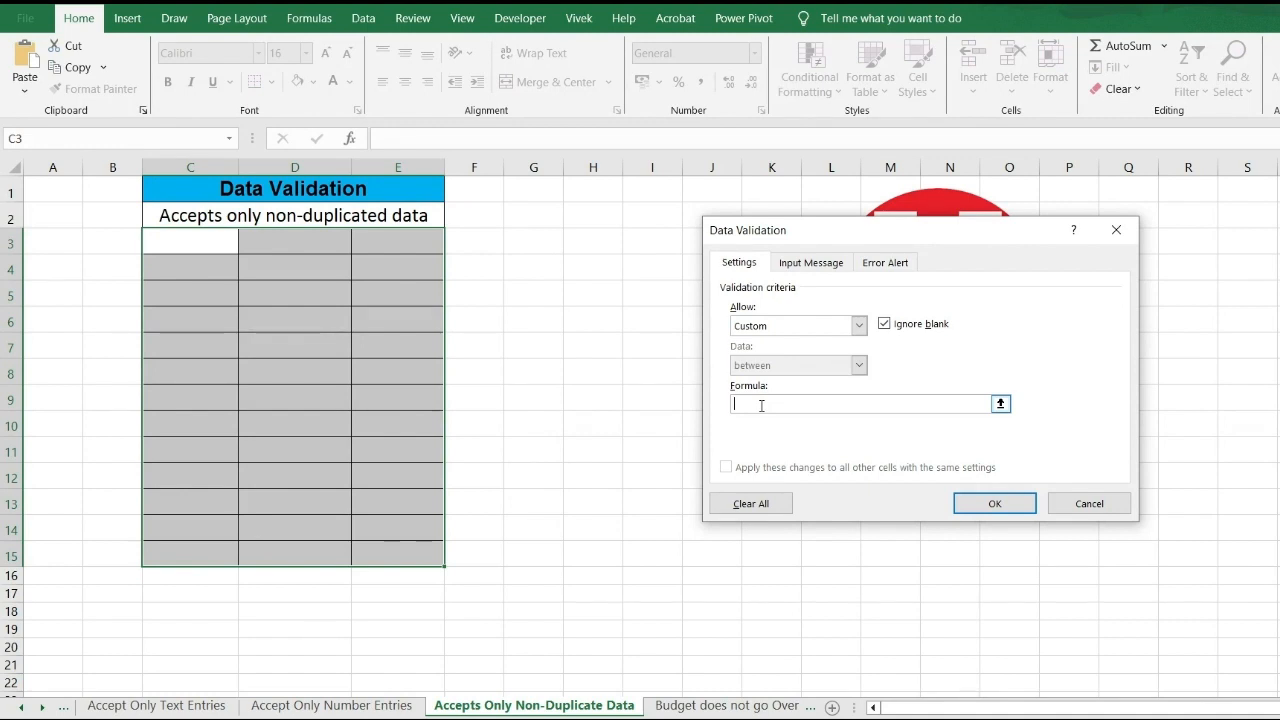
text(=COUNTIF()
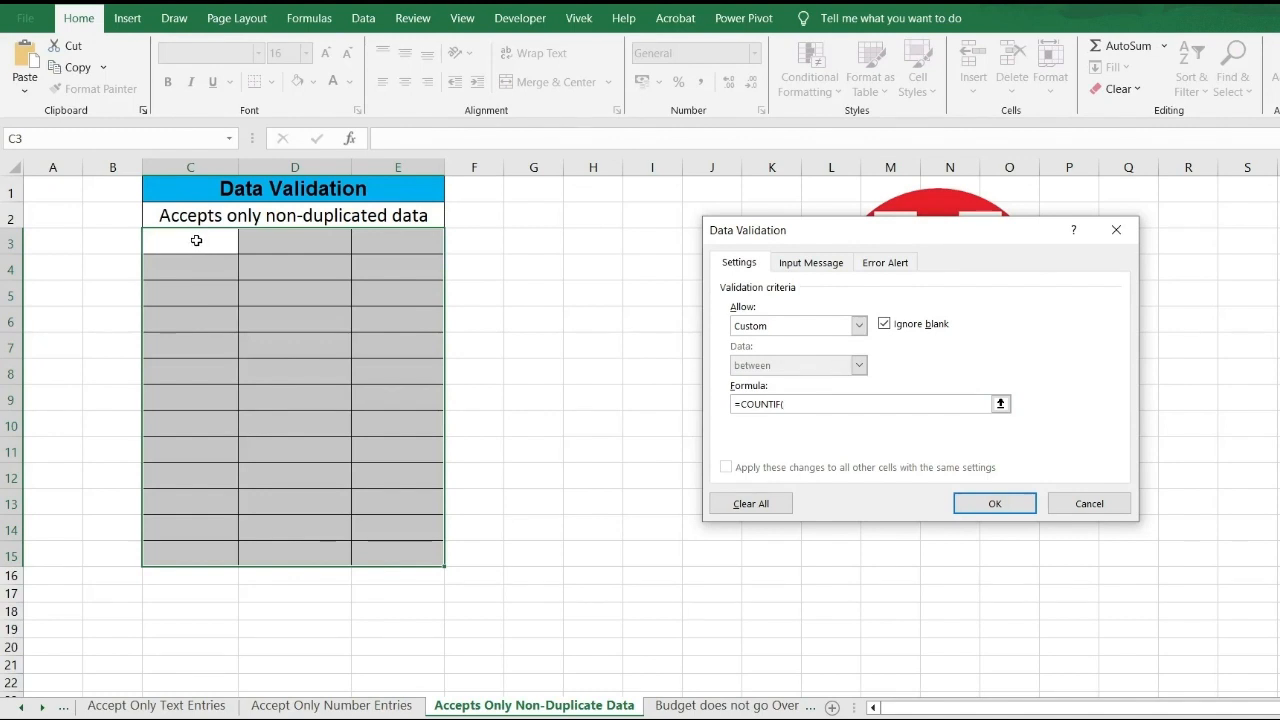
drag(196, 240, 394, 549)
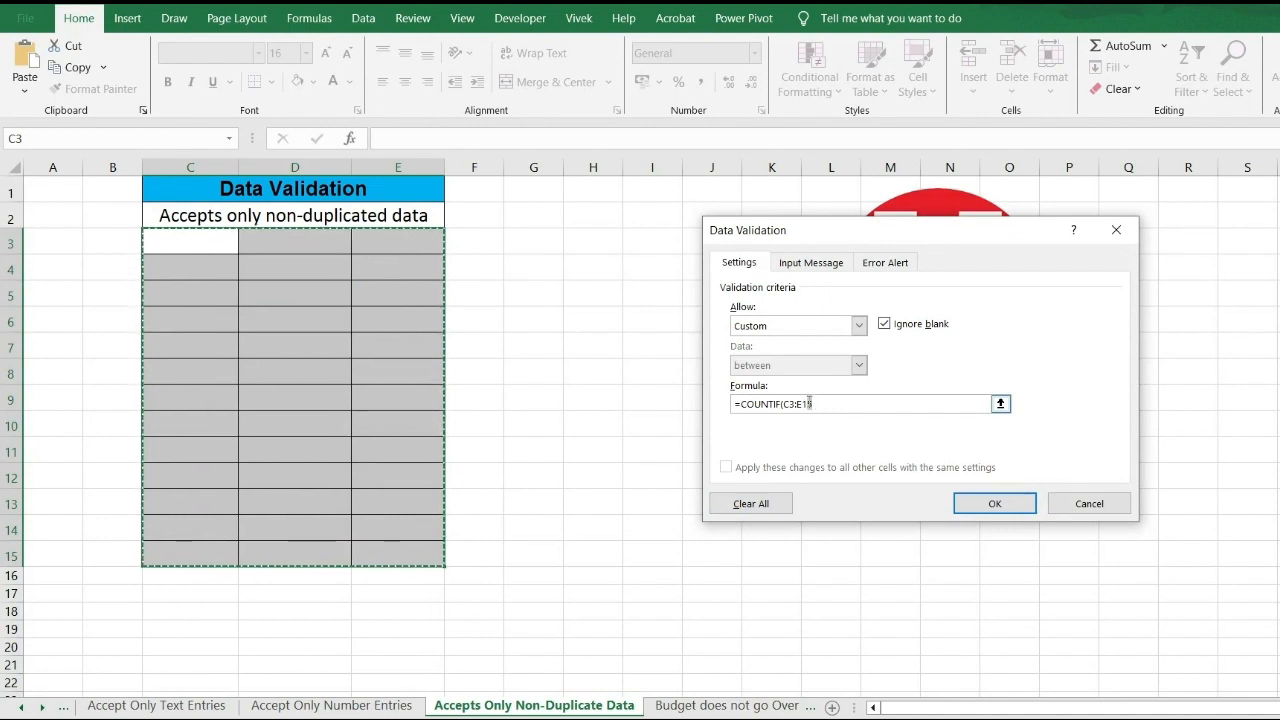
drag(812, 404, 783, 404)
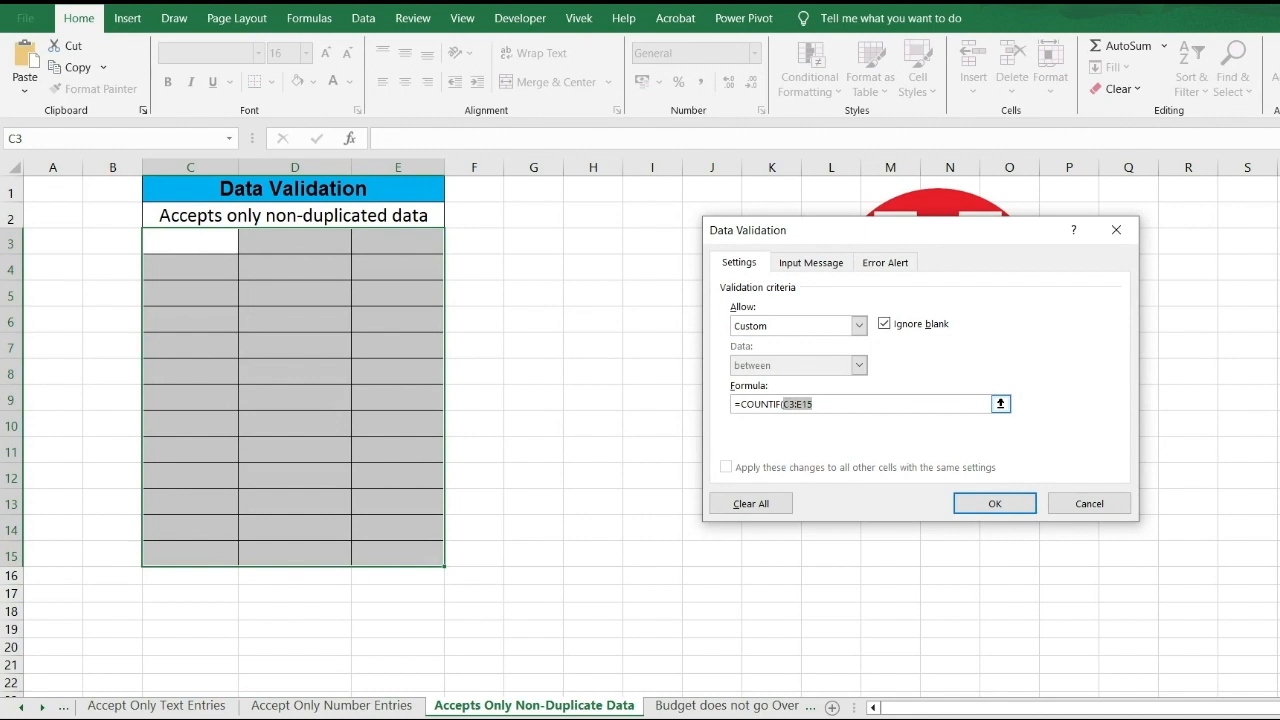
key(F4)
click(842, 404)
text(,)
click(215, 238)
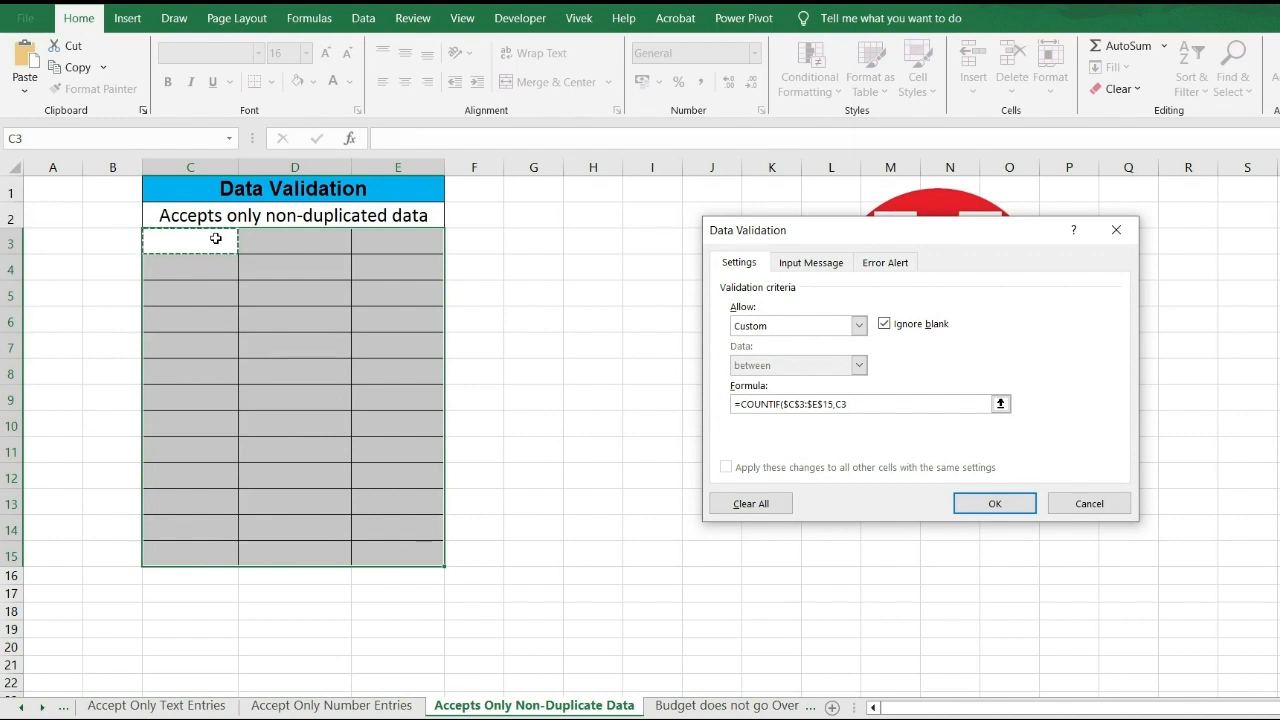
text()=1)
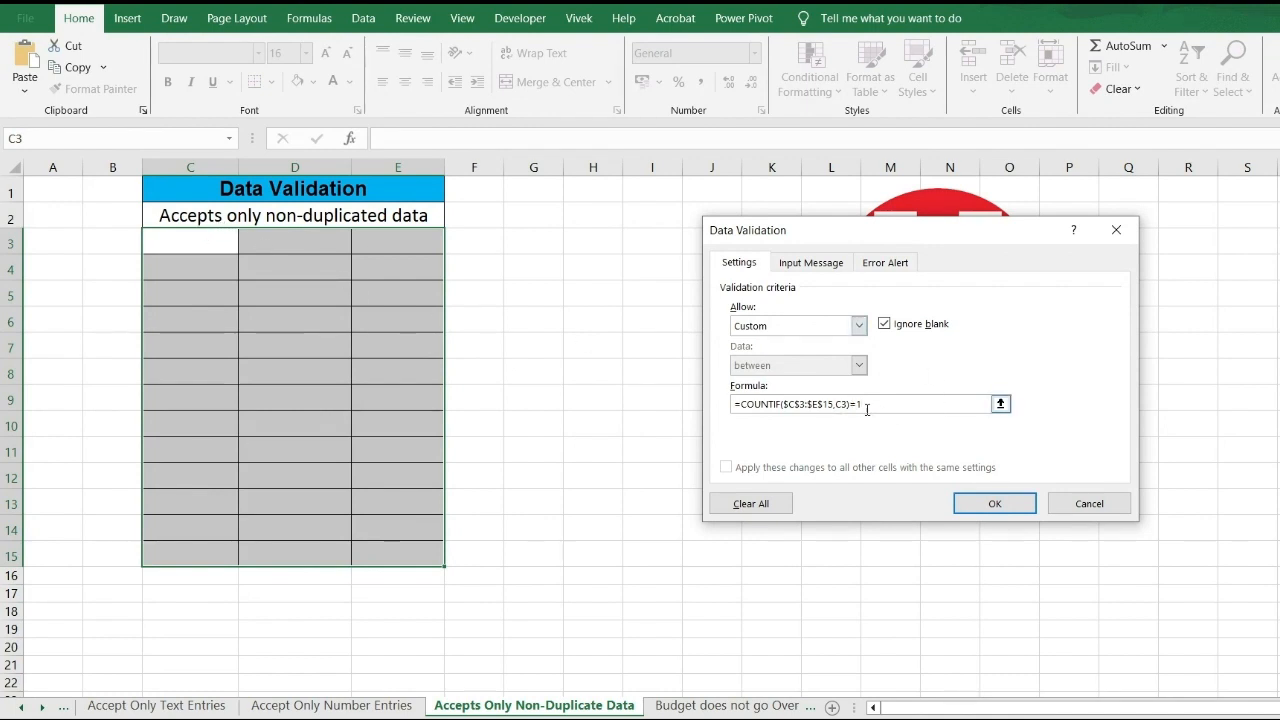
click(1000, 505)
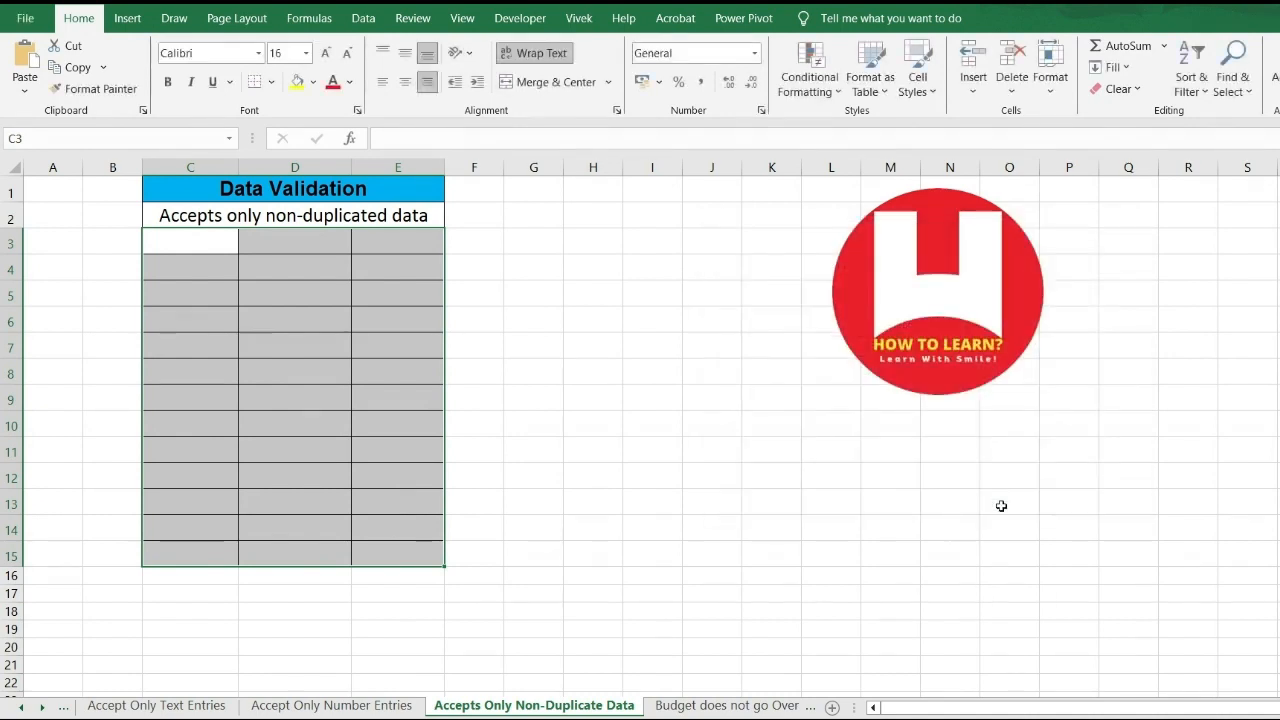
- Enter the values 1, 2, 3 and 4 in cells C3 to C6
click(221, 248)
text(1)
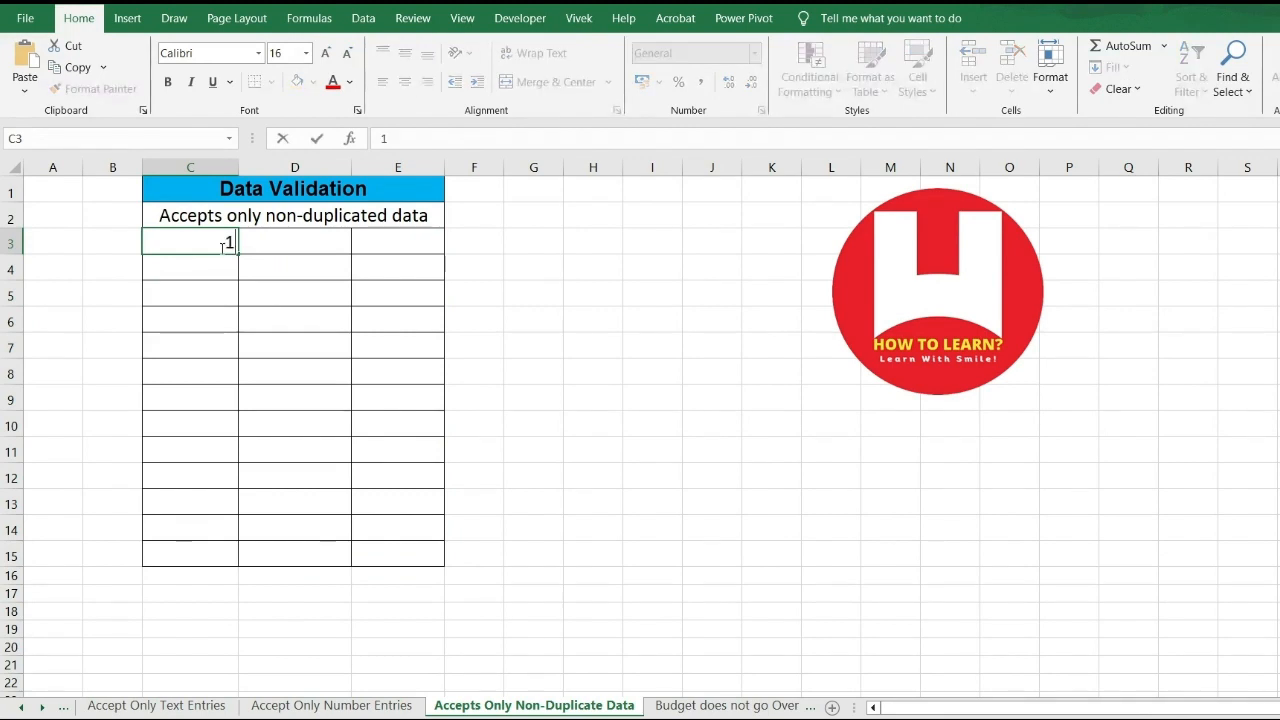
key(Return)
text(2)
key(Return)
text(3)
key(Return)
text(4)
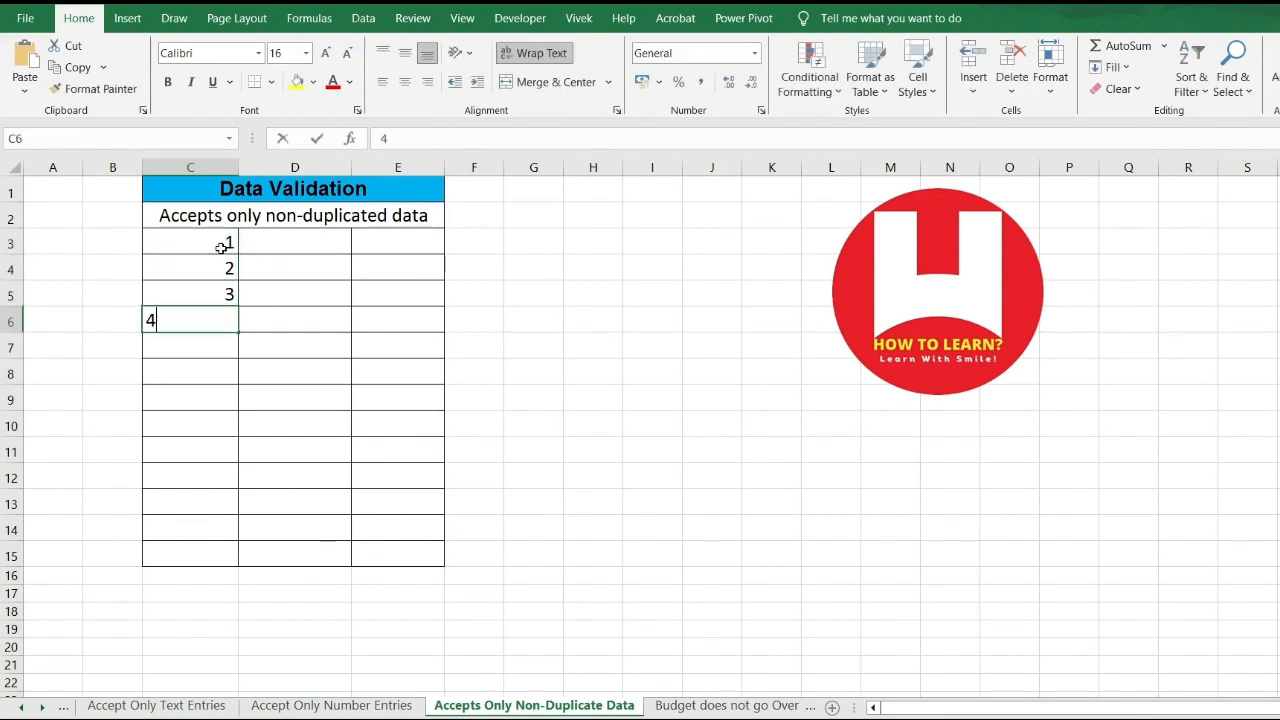
key(Return)
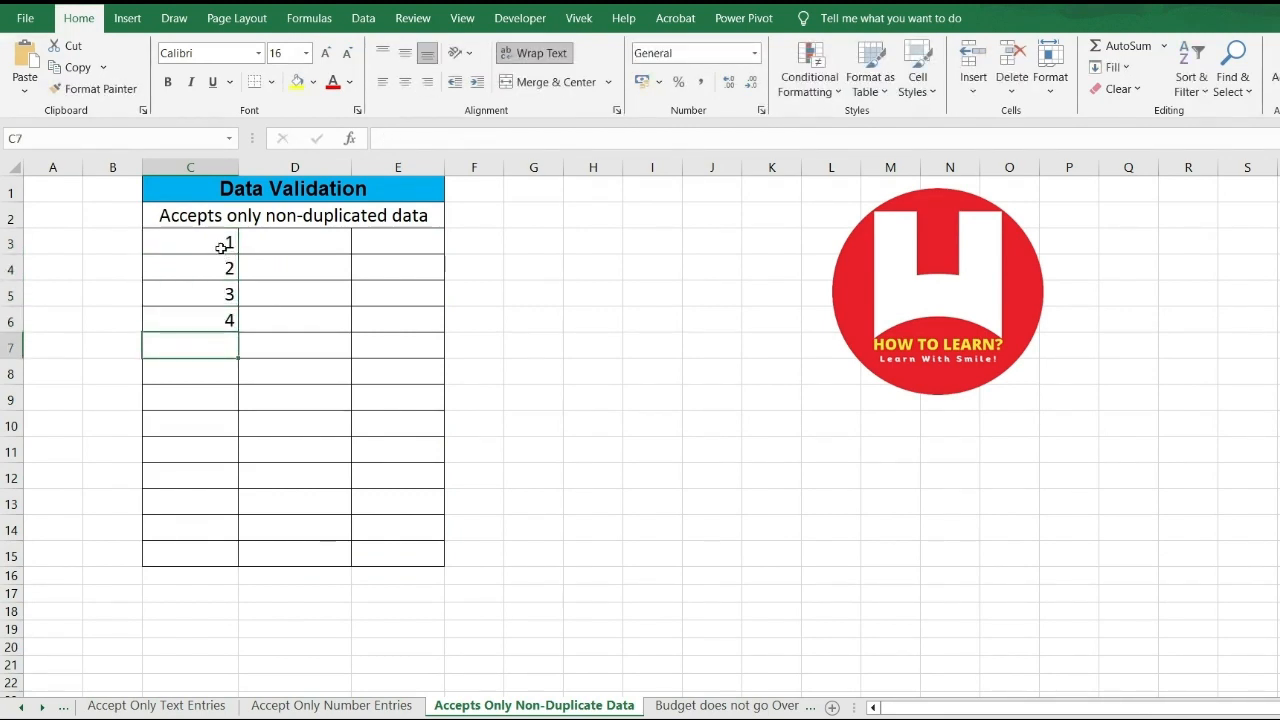
- Try to enter the duplicate values 1 and 4 in C7, cancelling each attempt
text(1)
key(Return)
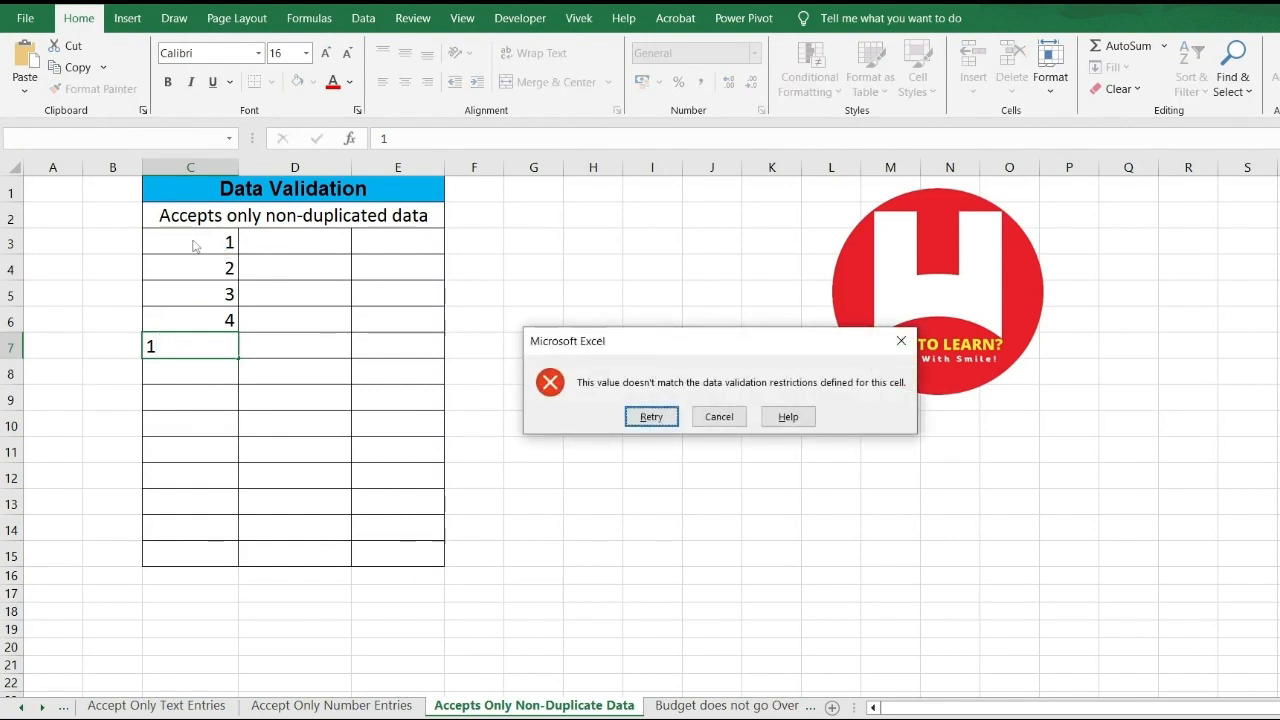
click(719, 417)
click(202, 342)
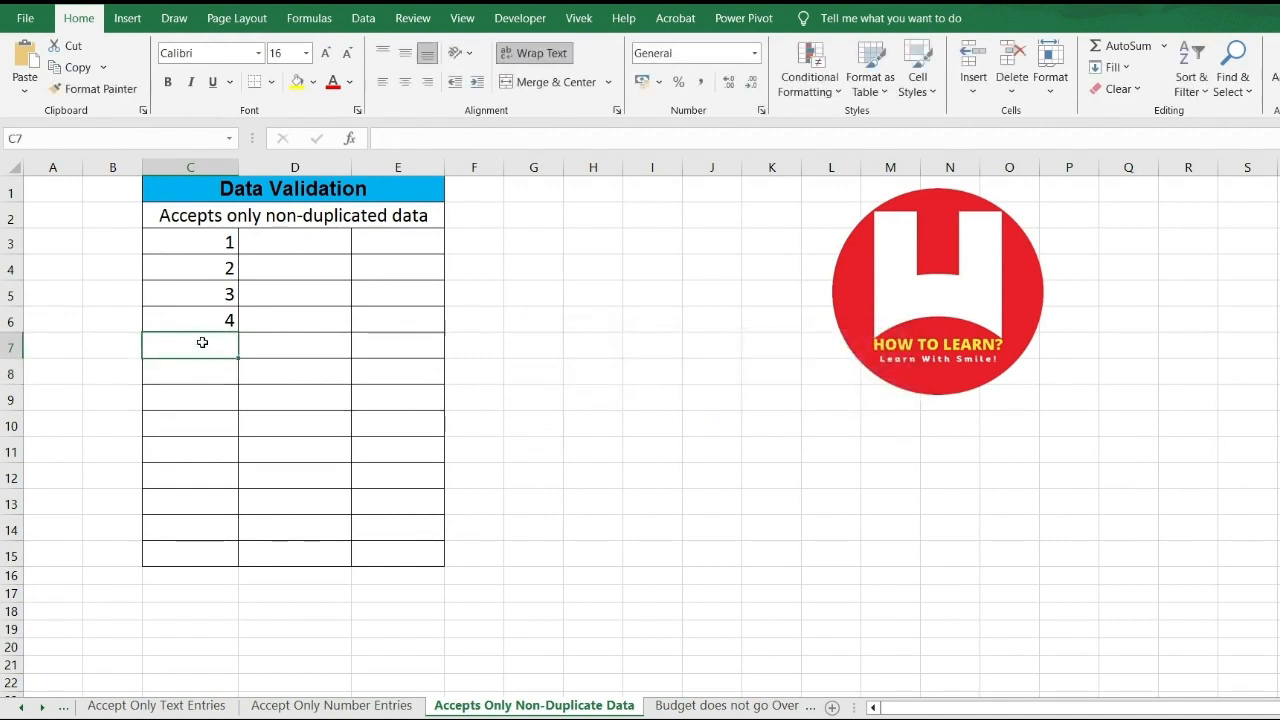
text(4)
key(Return)
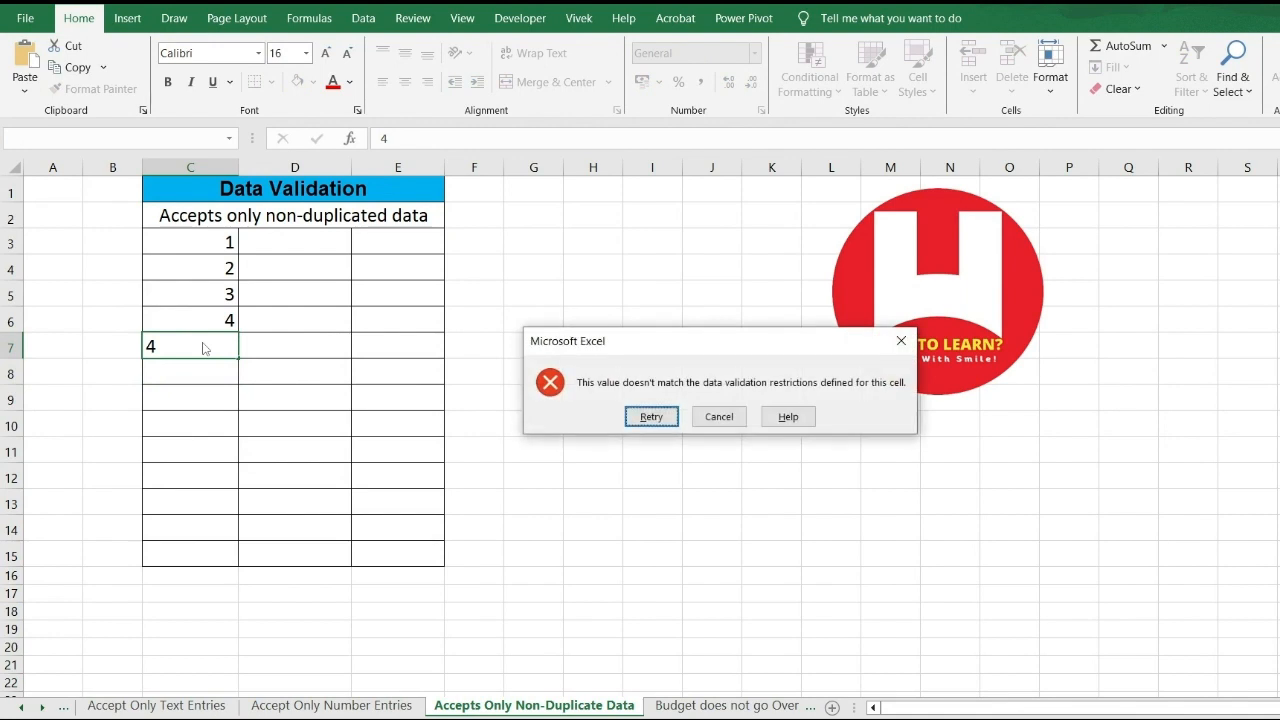
click(707, 420)
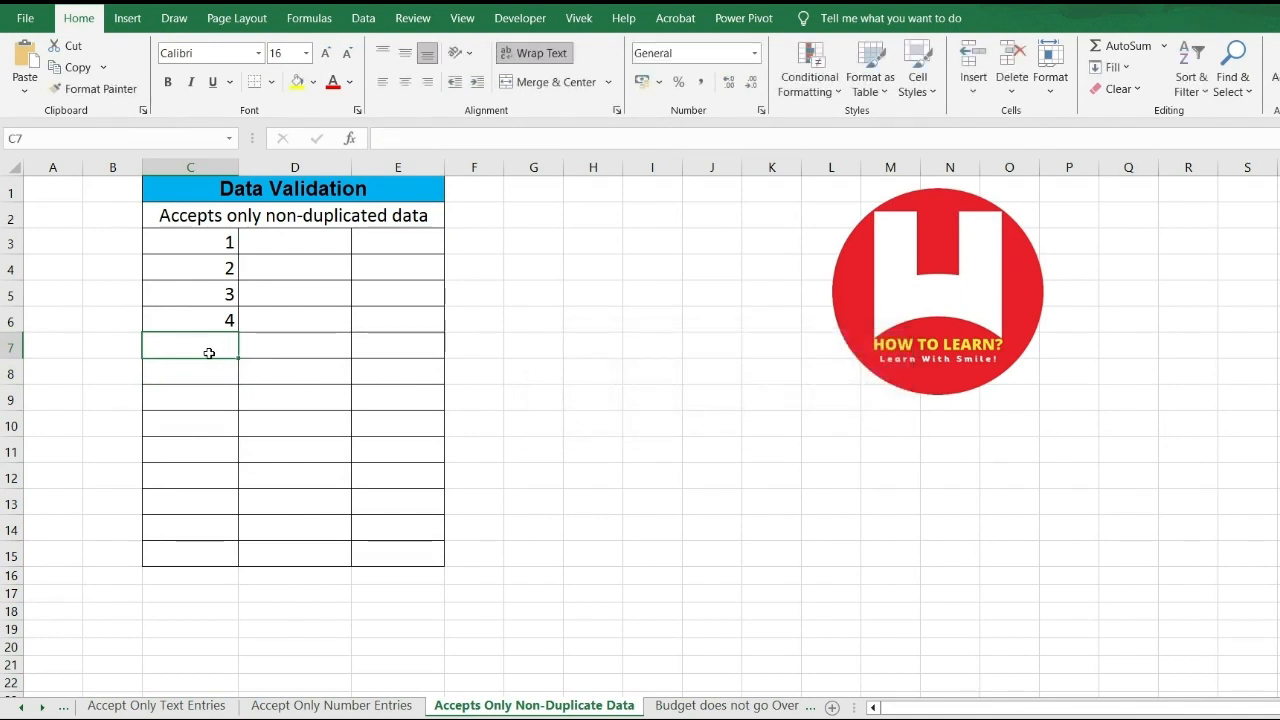
- Enter 5 in C7 and replace the value in C5 with the person's name
text(5)
key(Return)
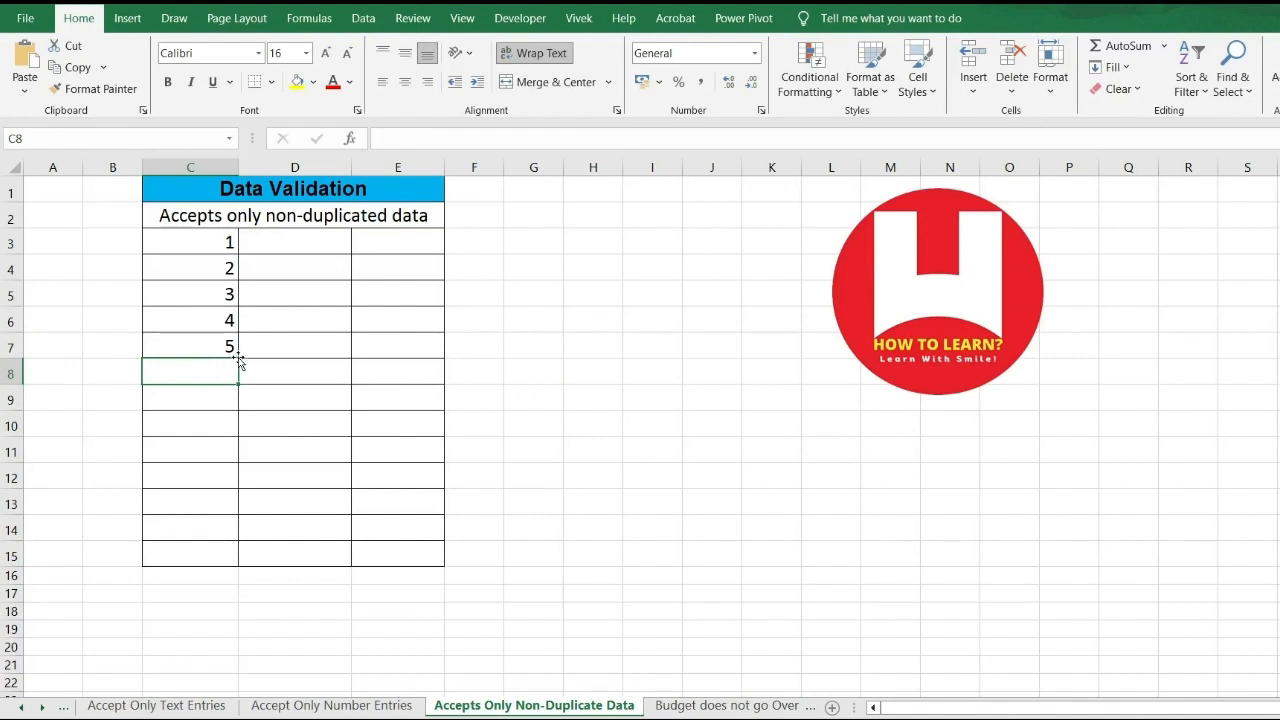
click(195, 296)
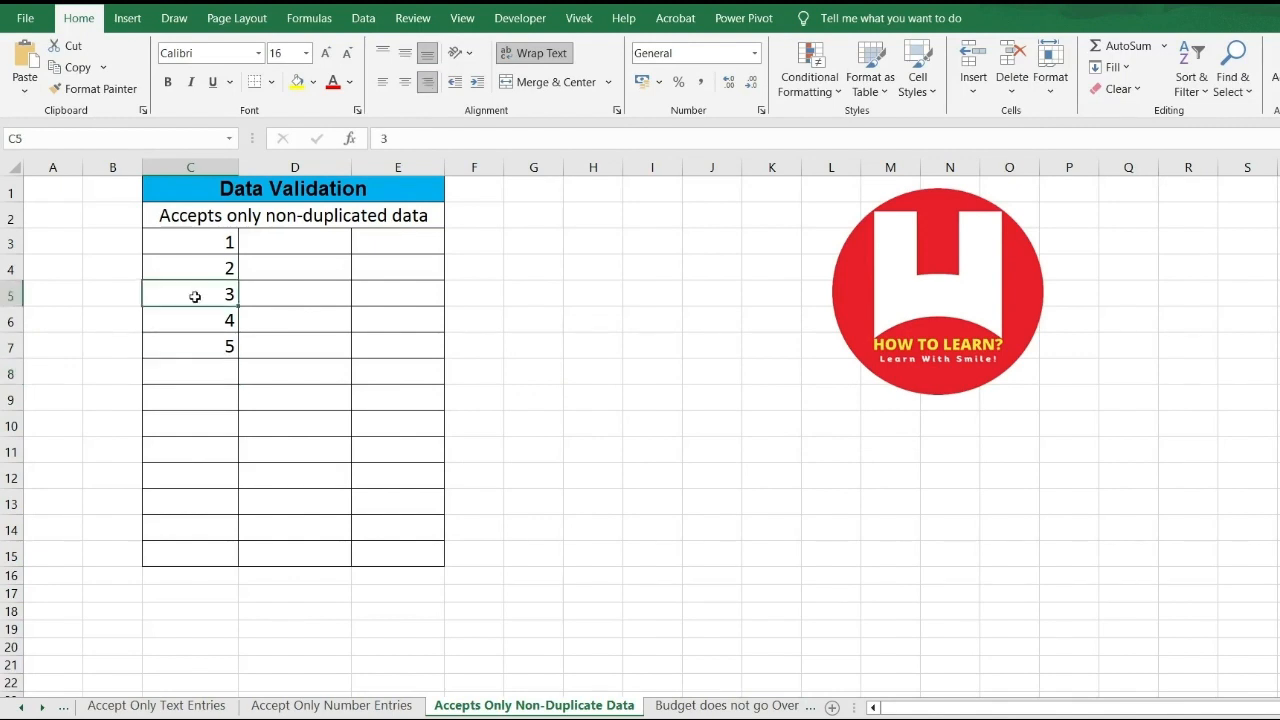
text(VIVEK)
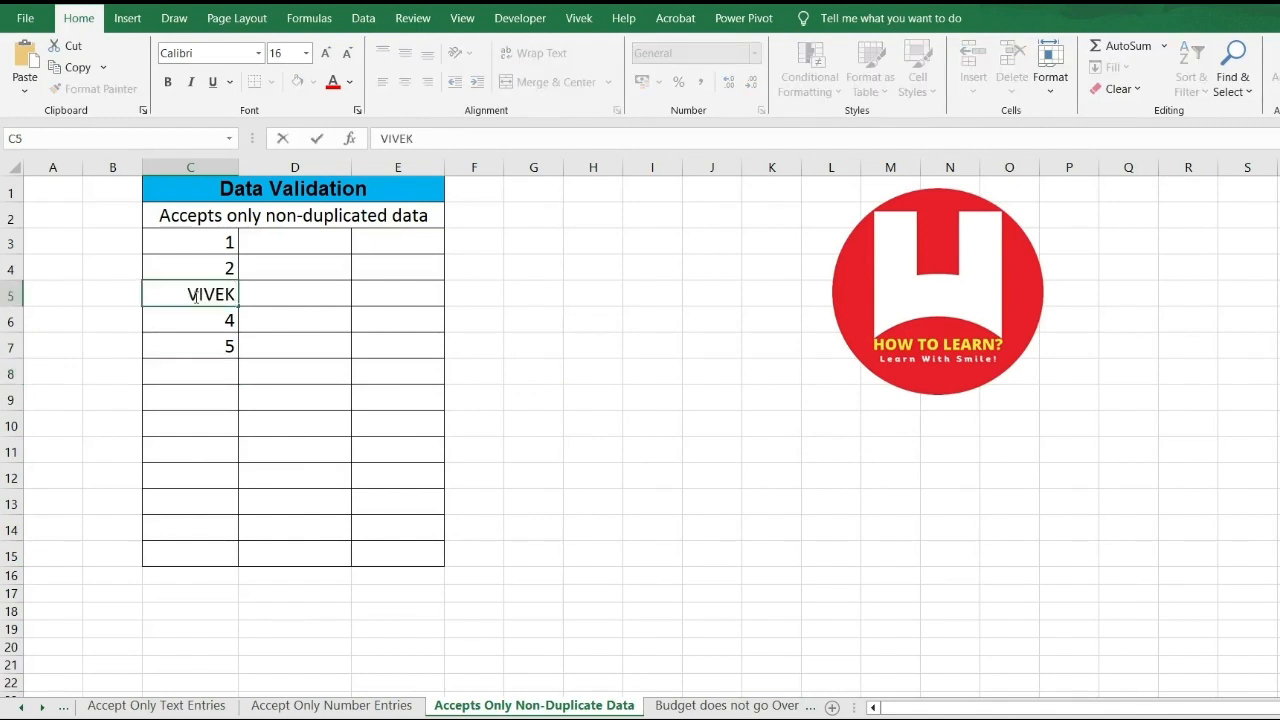
- Try to enter the name from C5 again in E15 and choose to retry the entry
click(426, 552)
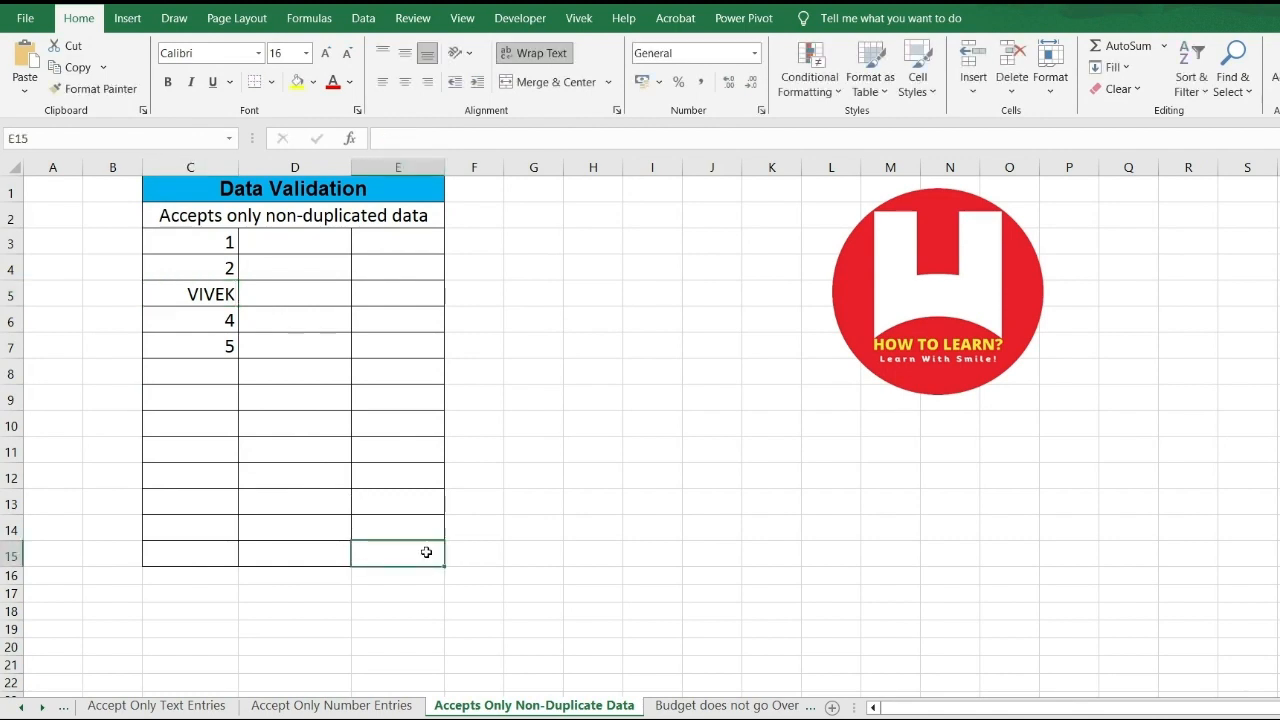
text(VIVE)
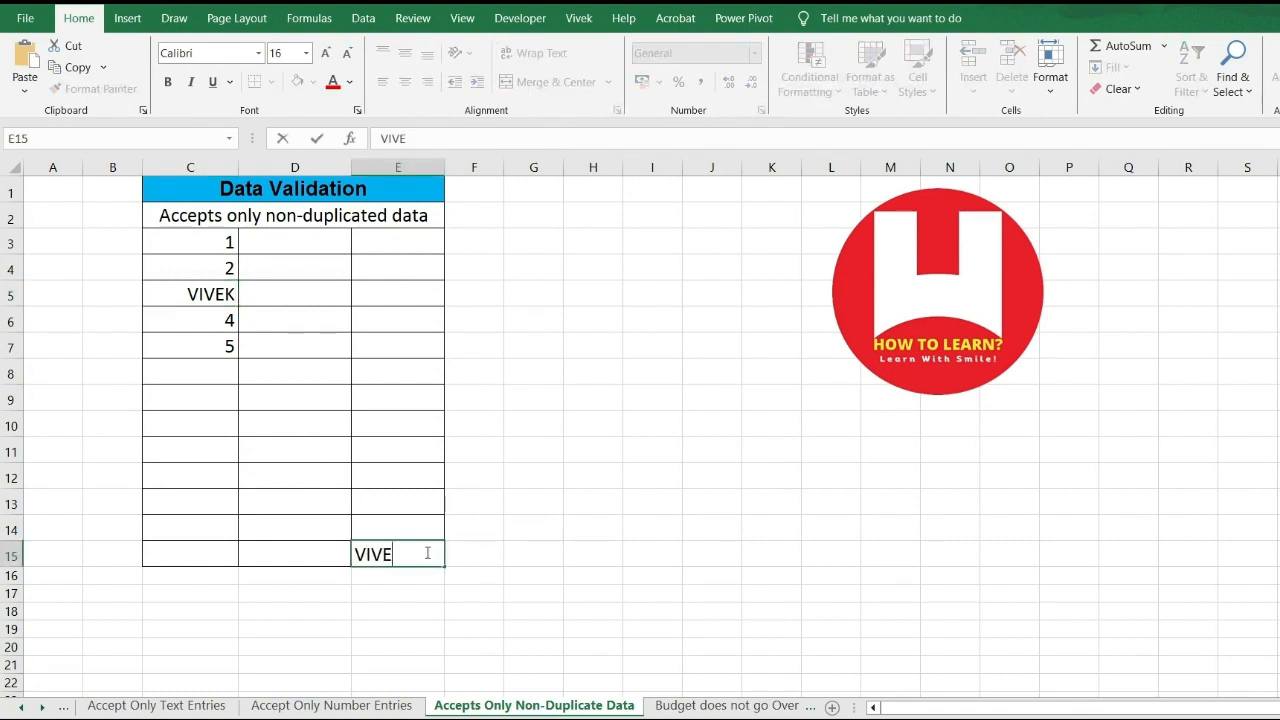
text(K)
key(Return)
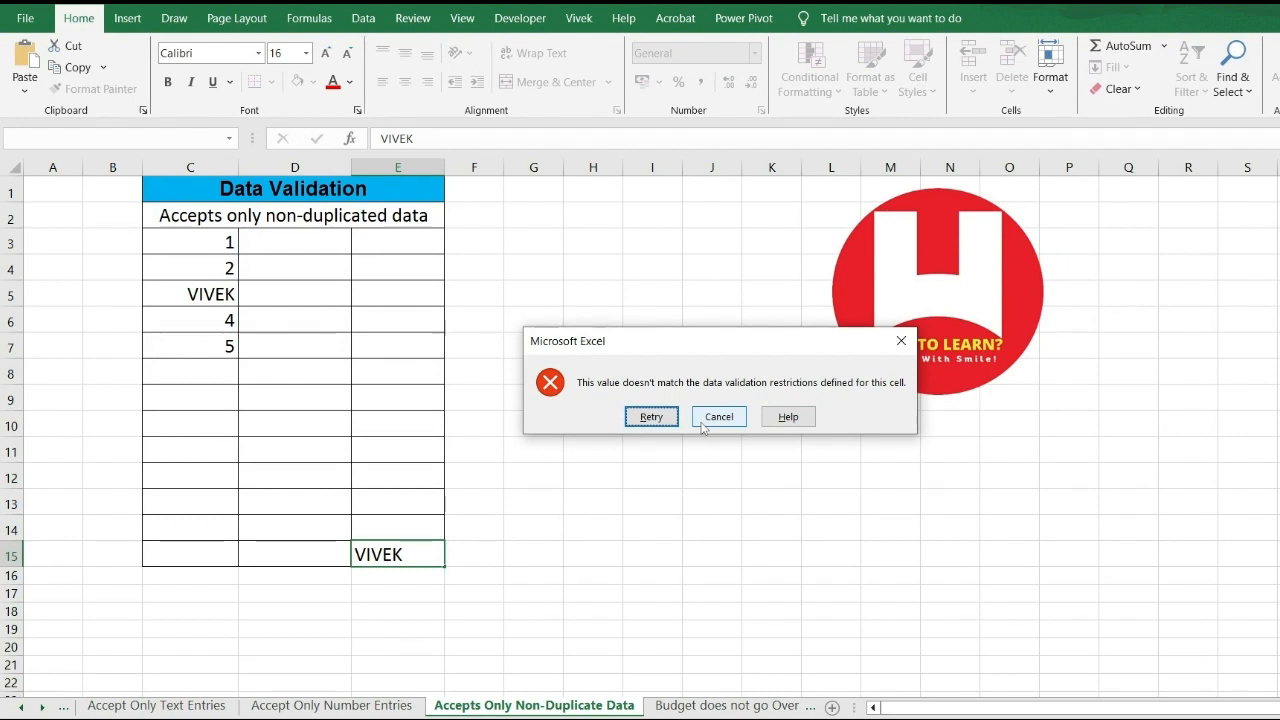
click(651, 418)
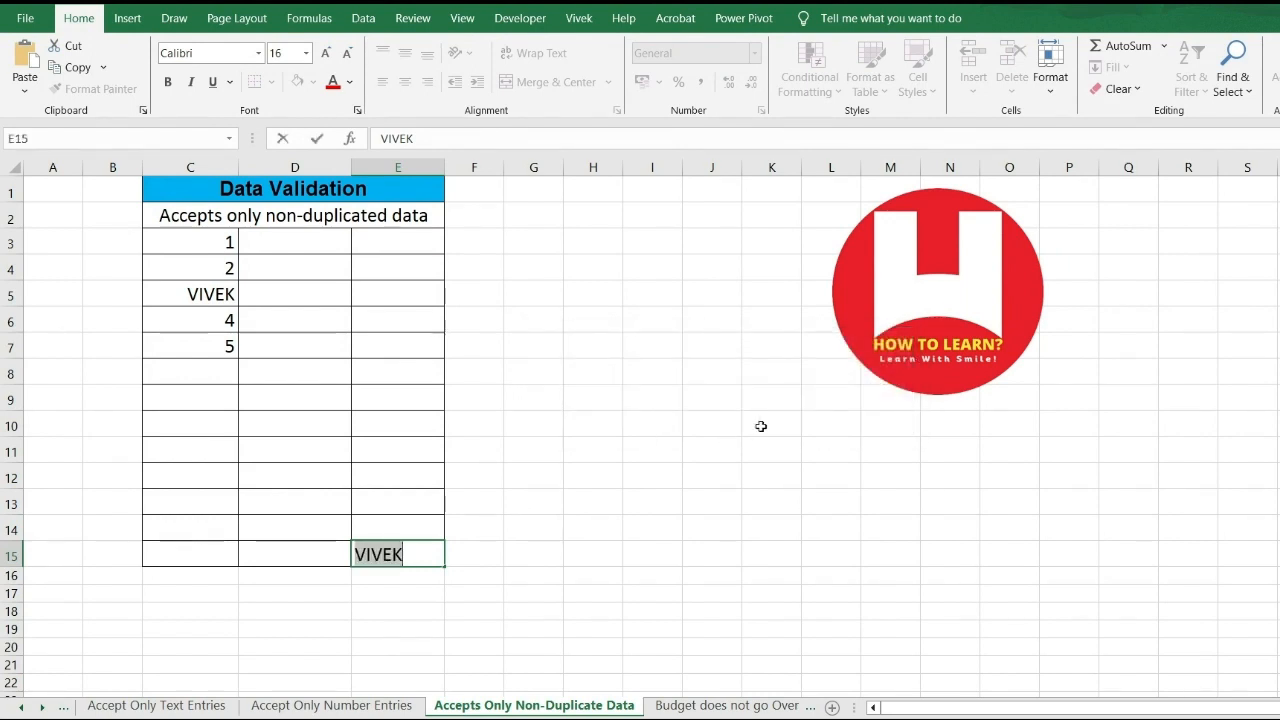
- Submit the duplicate name in E15 once more and cancel the entry
key(Return)
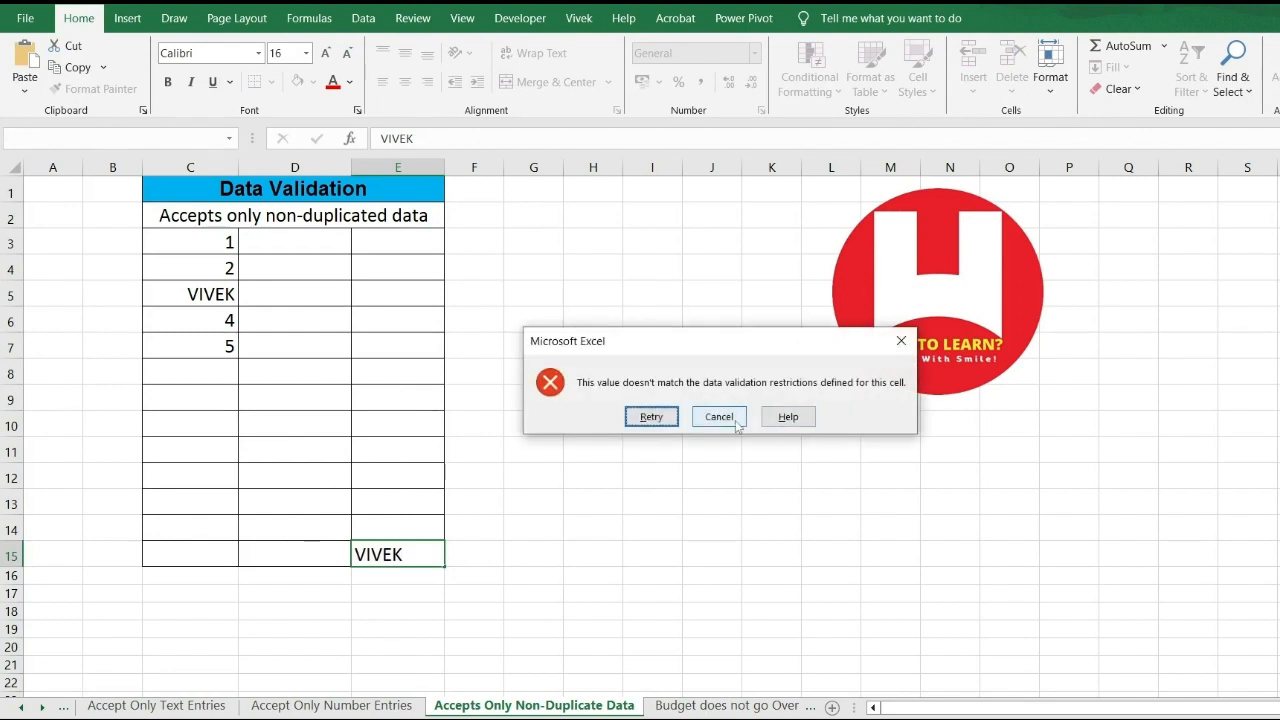
click(719, 417)
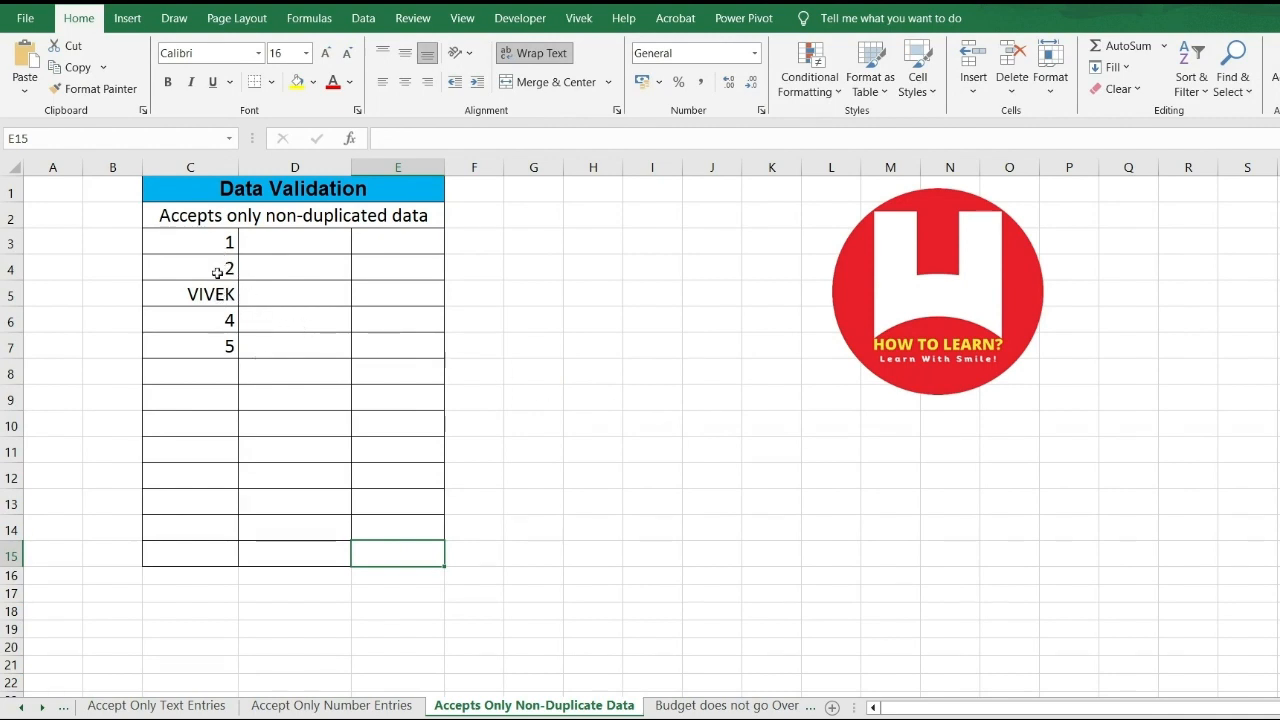
- Enter 12 in E3, try to enter 12 again in E4, and cancel the duplicate entry
click(387, 243)
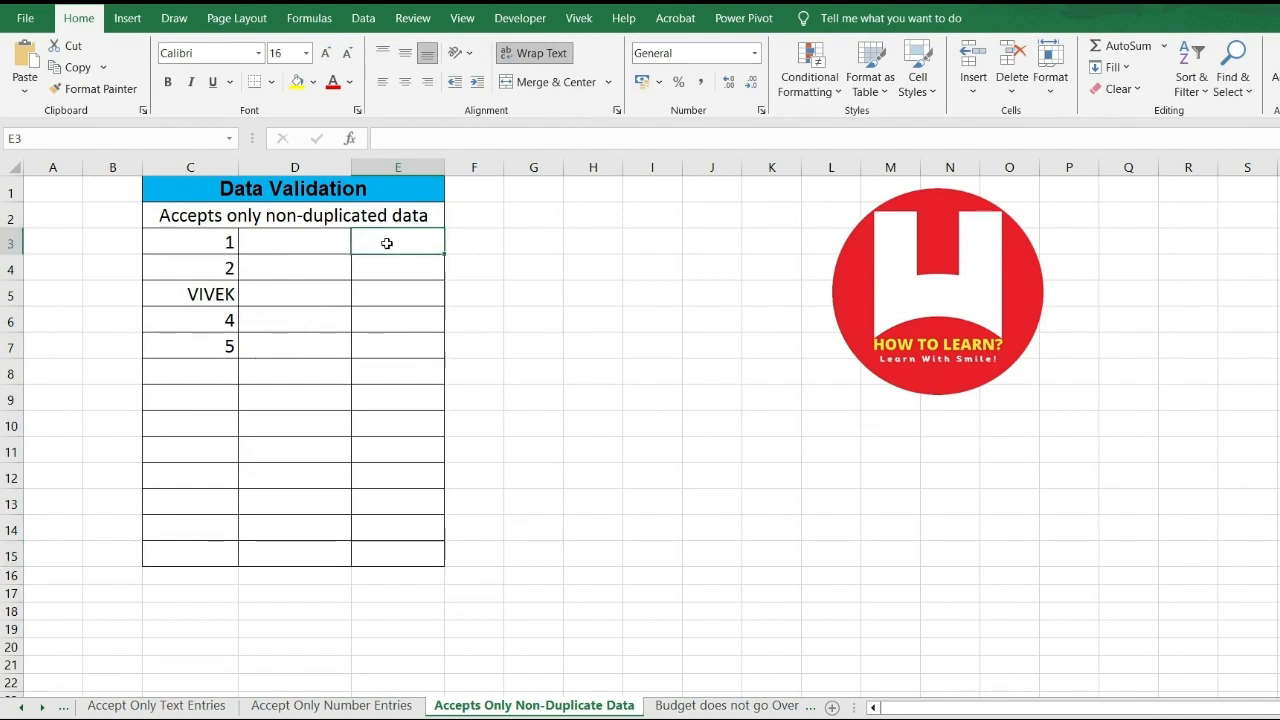
text(12)
key(Return)
text(1)
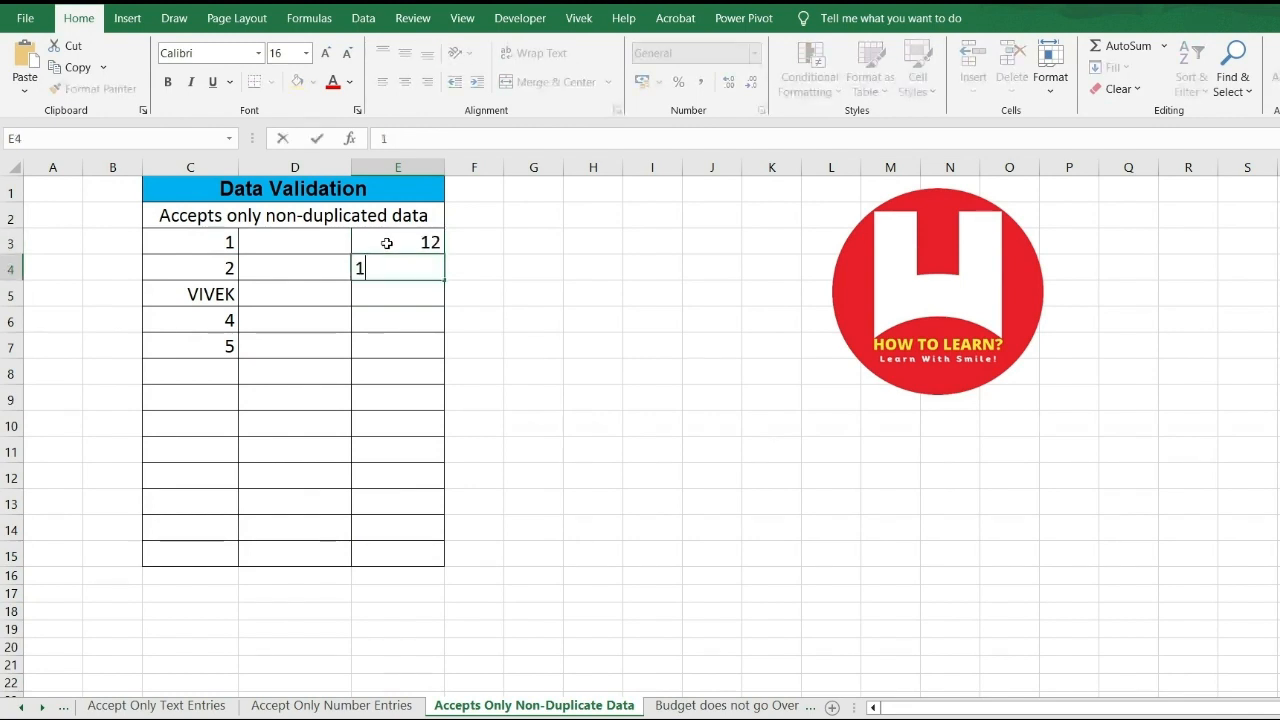
text(2)
key(Return)
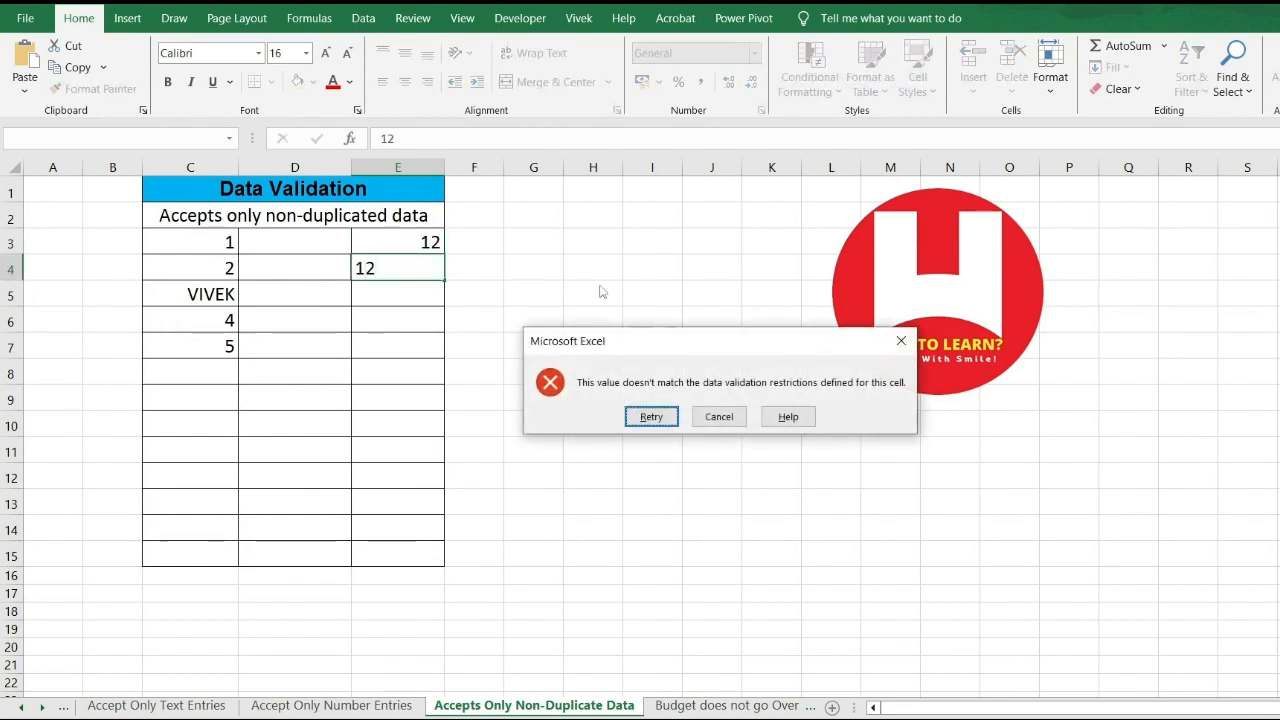
click(722, 414)
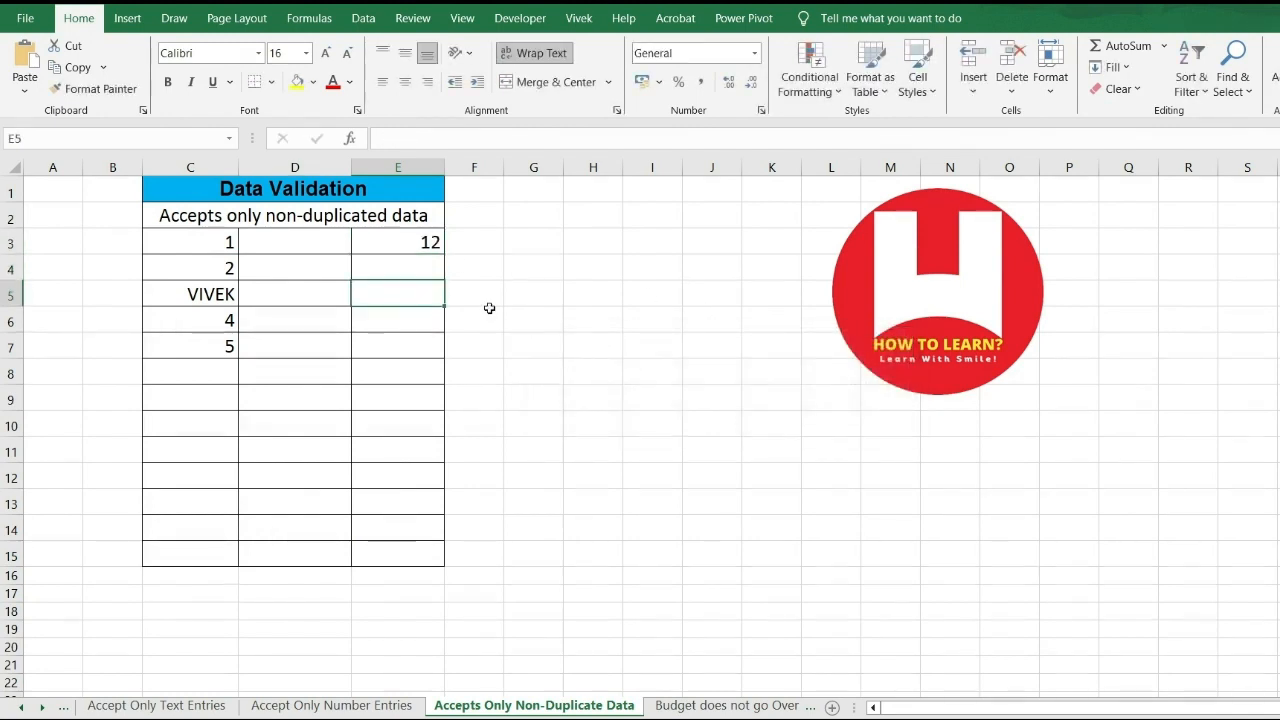
- Change the custom data validation formula for C3:E15 to =COUNTIF($C$3:$E$15,C3)=2
drag(175, 241, 374, 547)
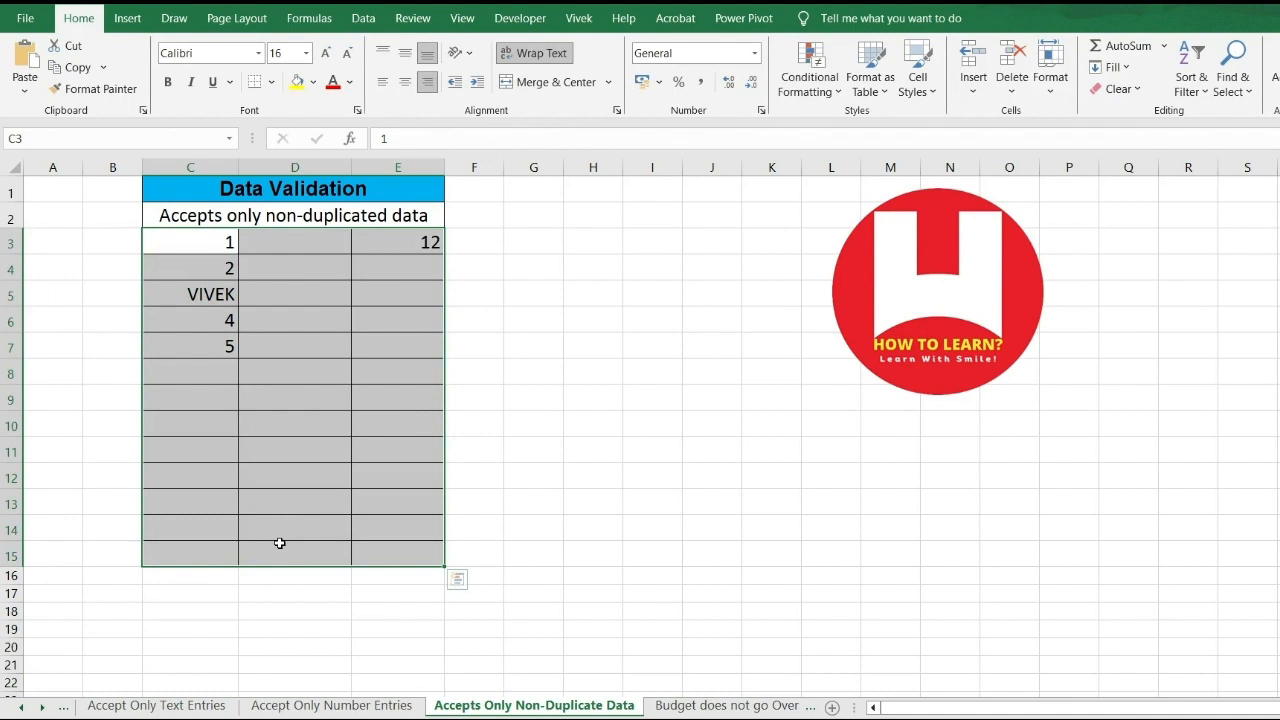
key(alt+a)
key(v)
key(v)
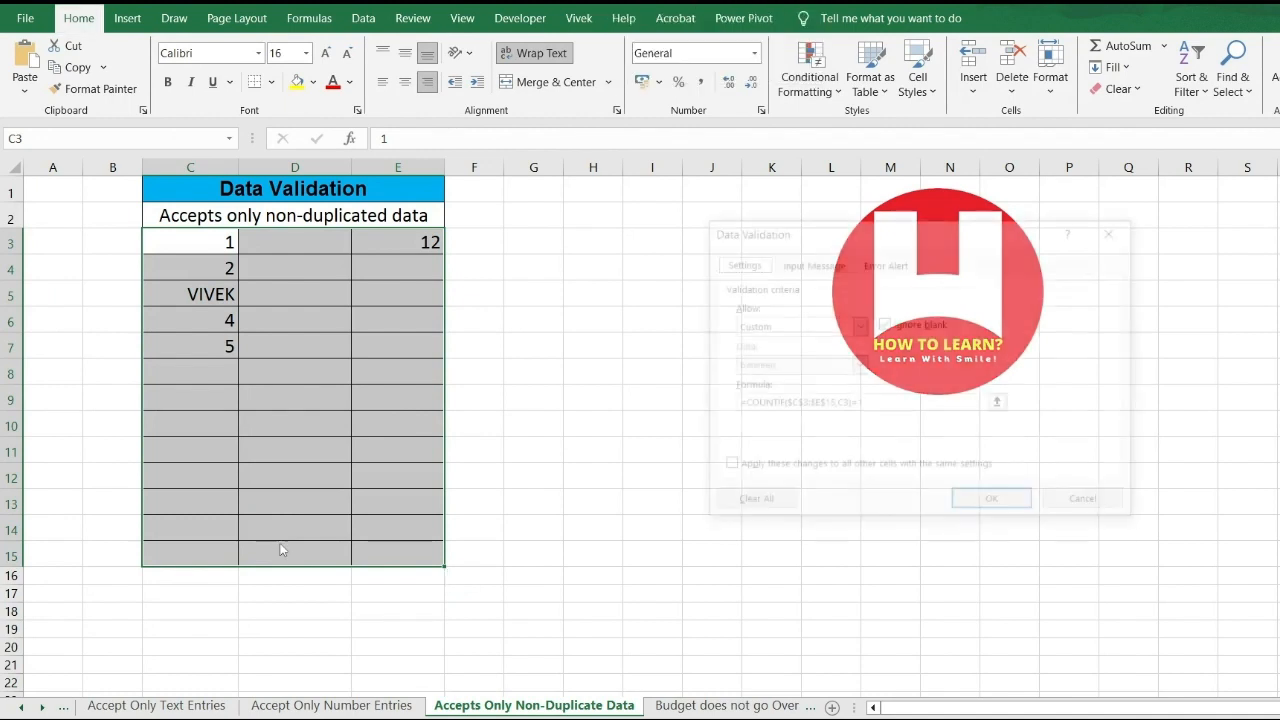
click(884, 405)
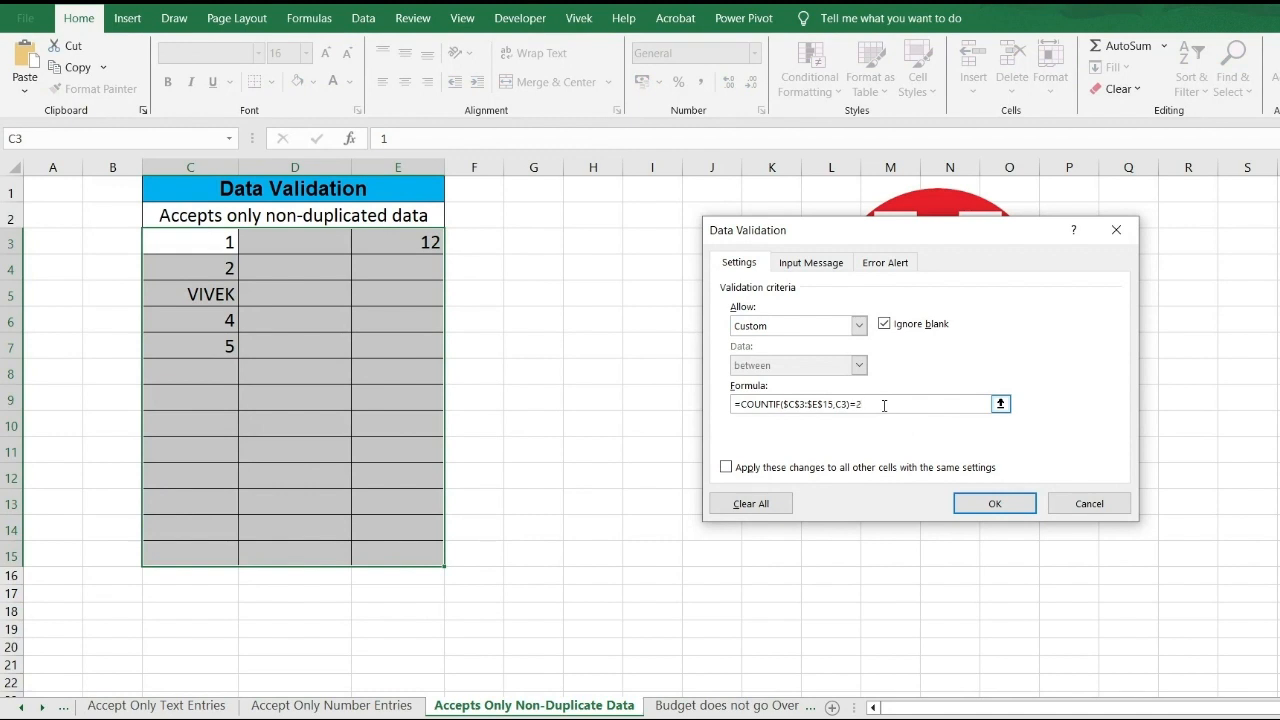
click(983, 503)
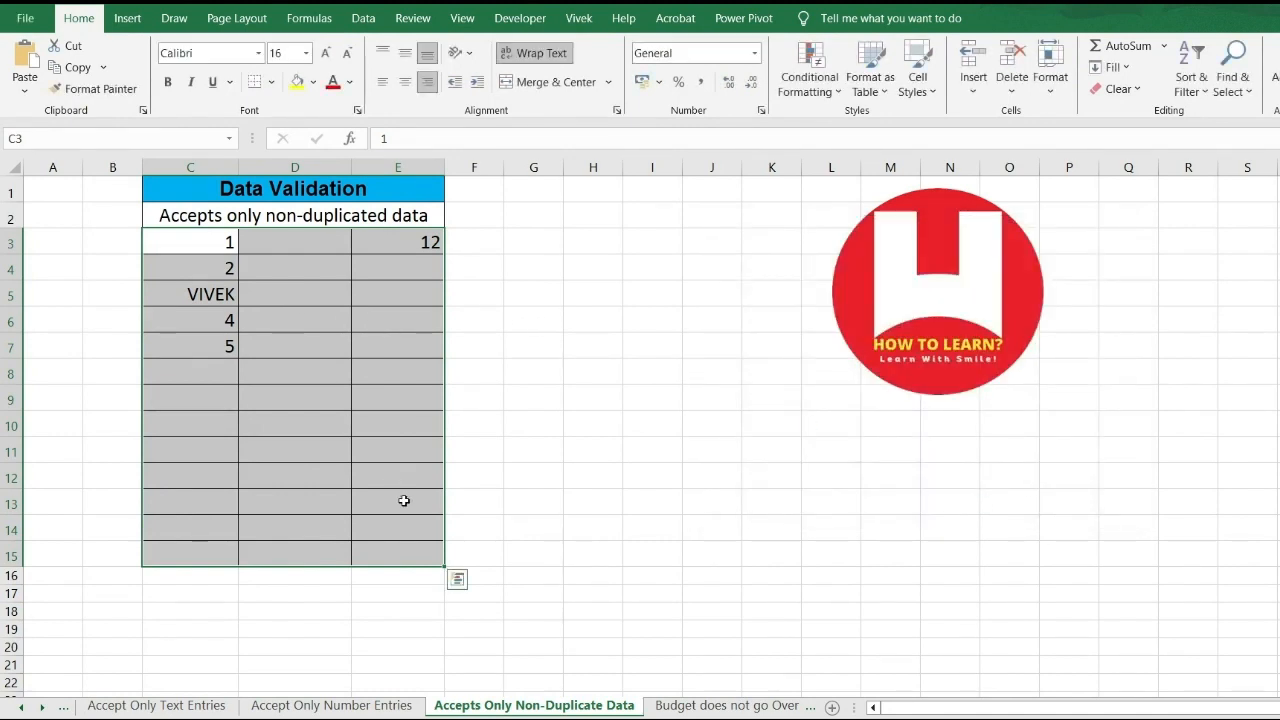
- Enter the name from C5 in E15, then try to enter it a third time in D10 and cancel that attempt
click(390, 553)
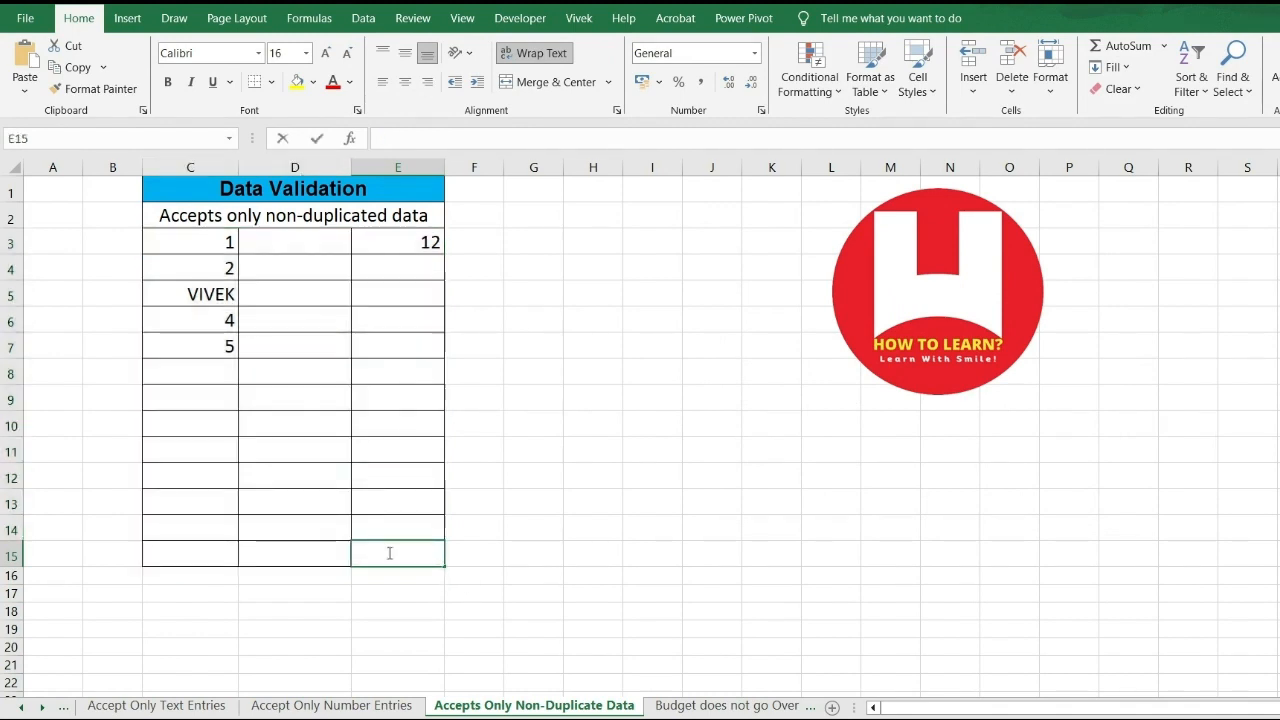
text(VIVEK)
key(Return)
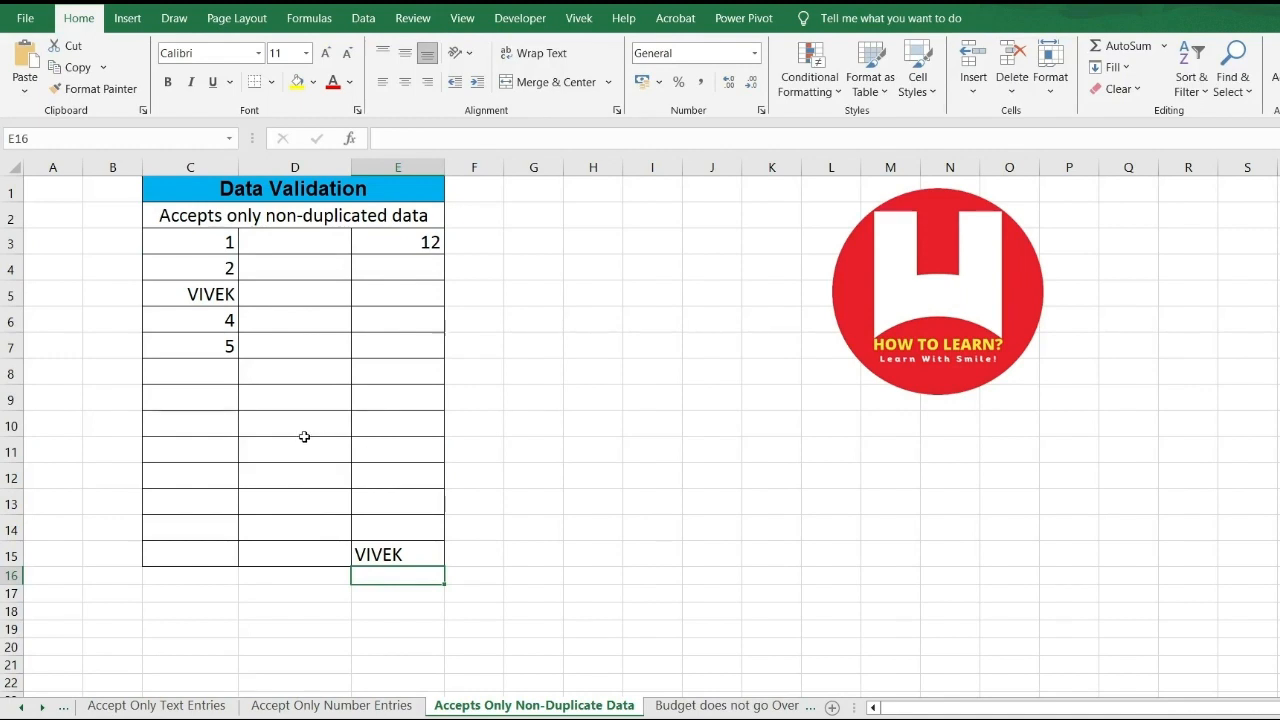
click(294, 416)
text(VIVEK)
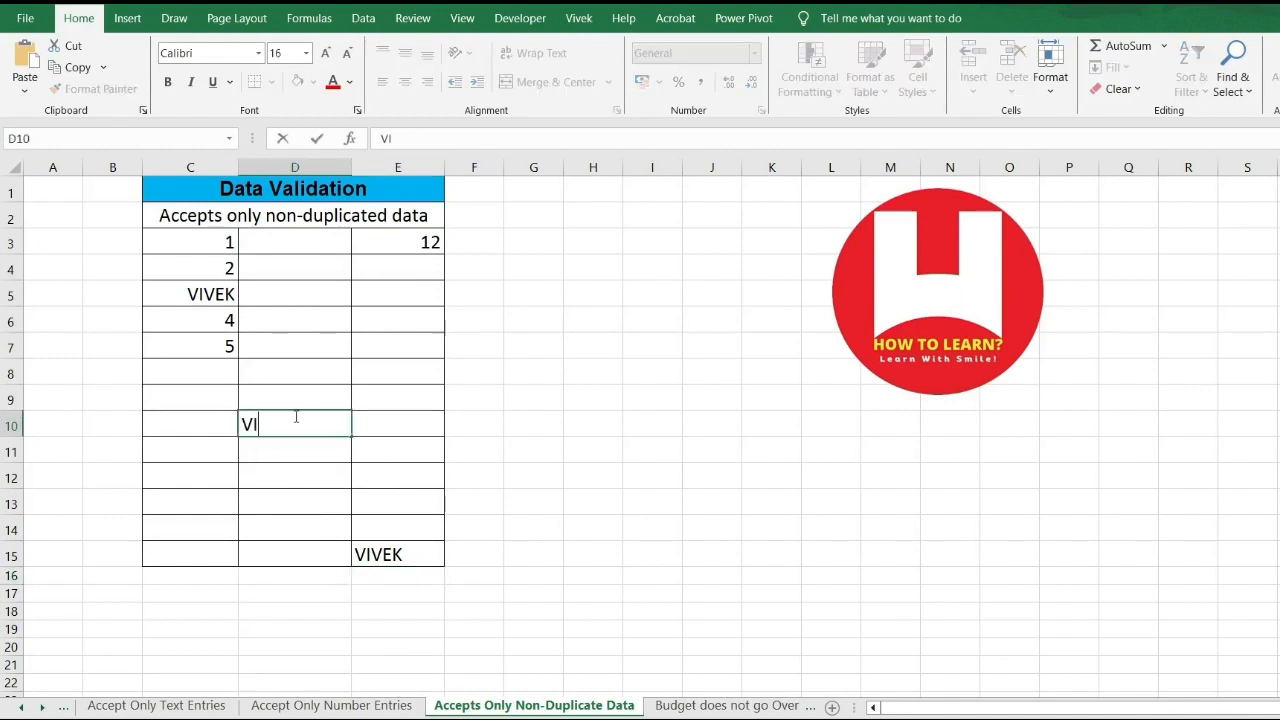
key(Return)
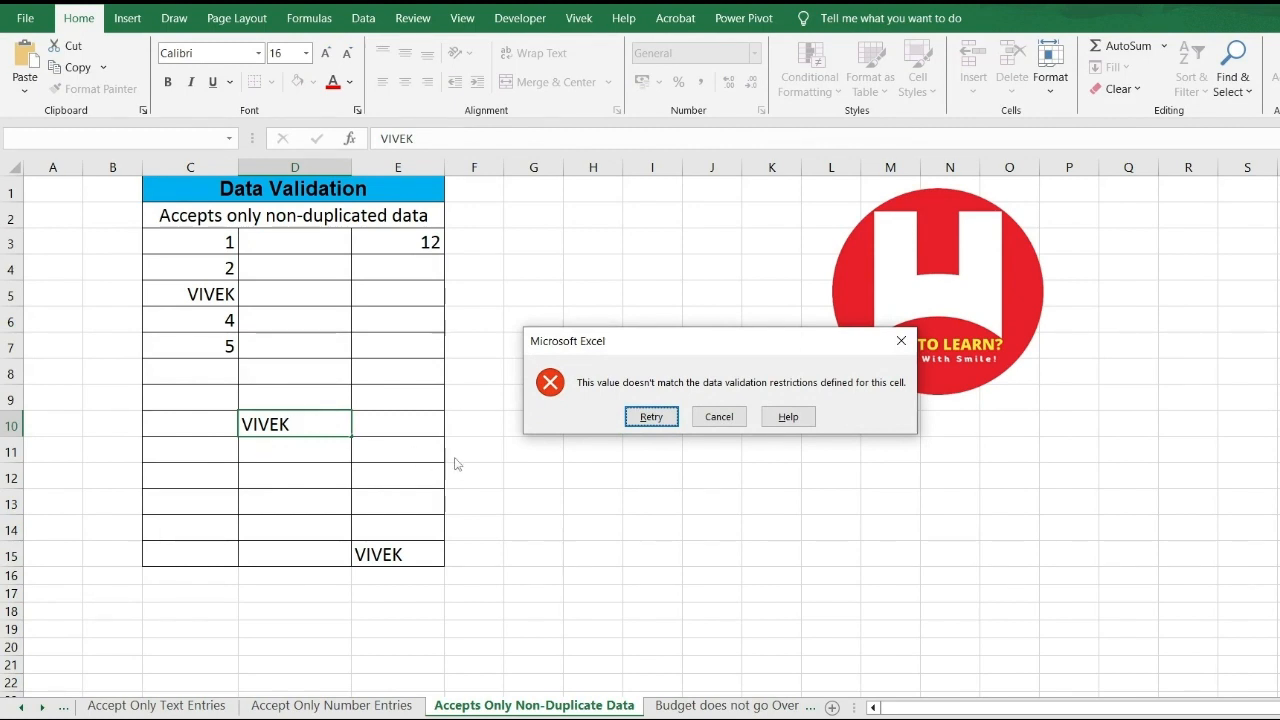
click(719, 418)
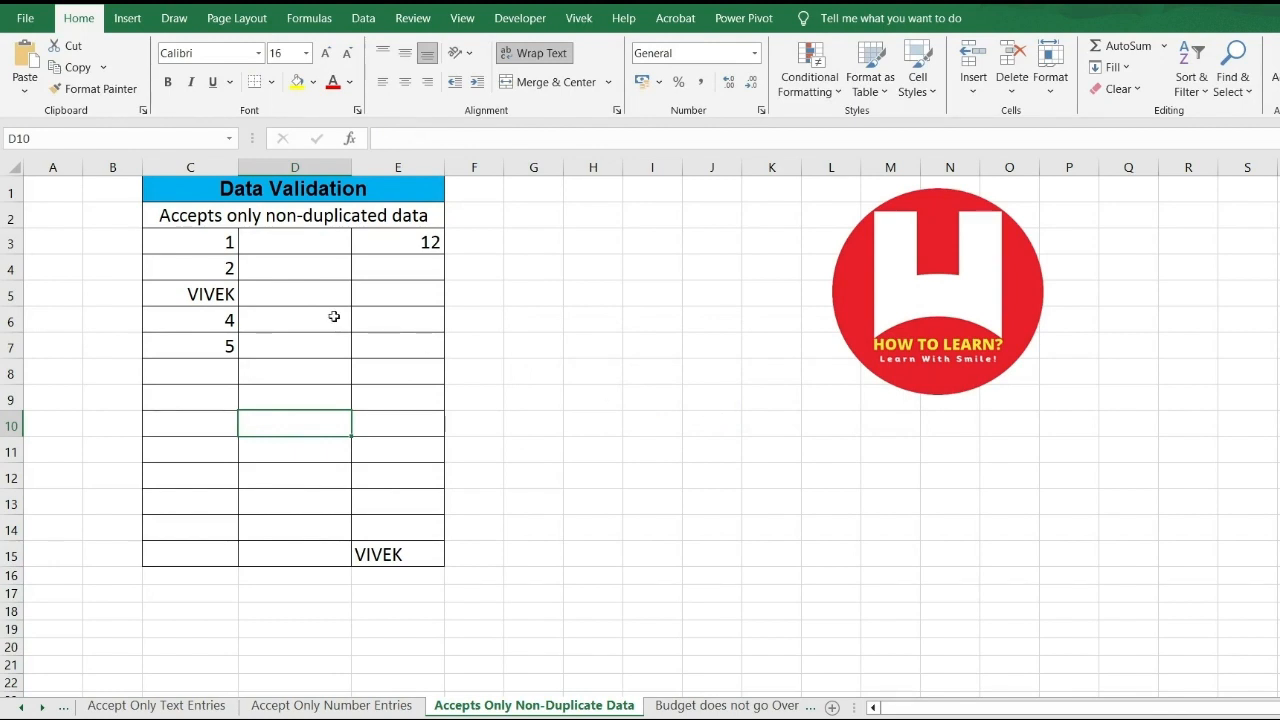